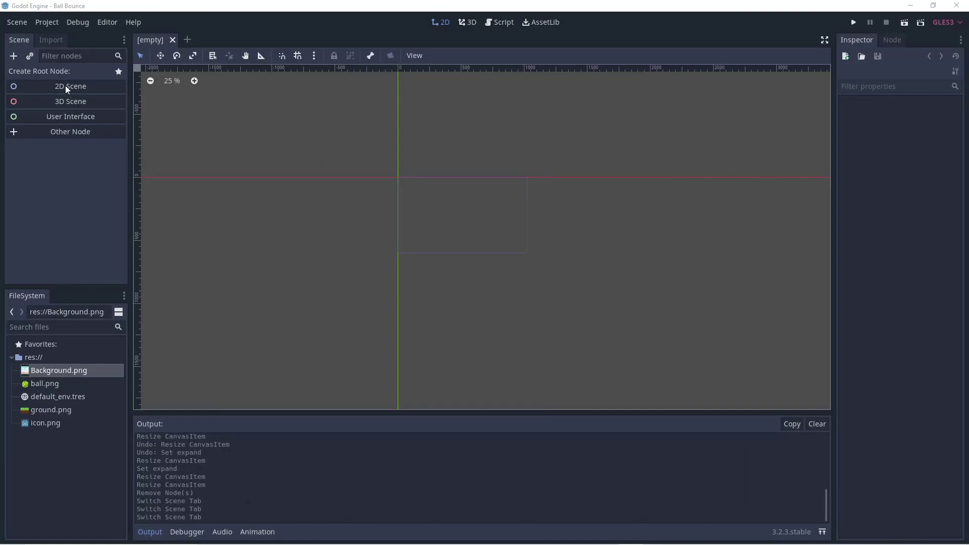
# Create a 2D scene with its root renamed World and add a TextureRect child.
pyautogui.click(60, 87)
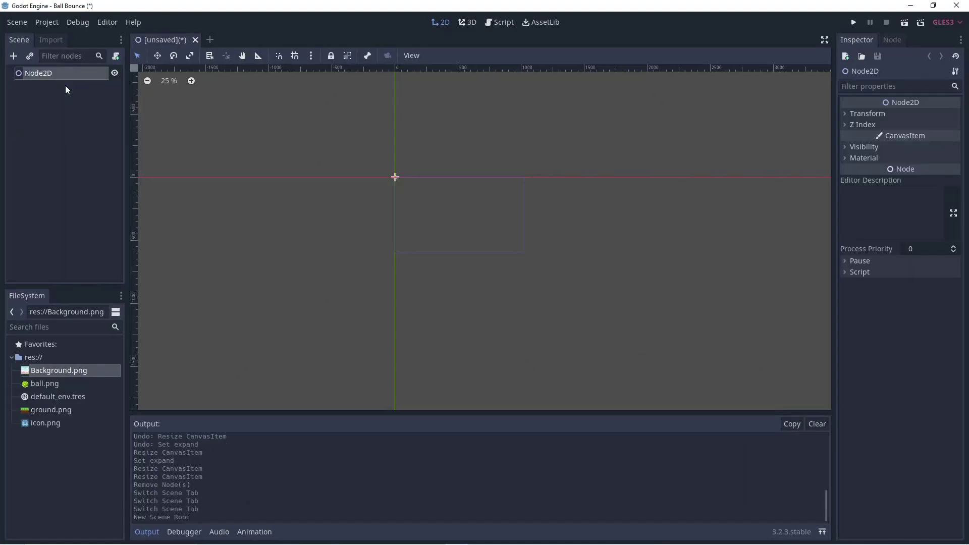
pyautogui.doubleClick(56, 73)
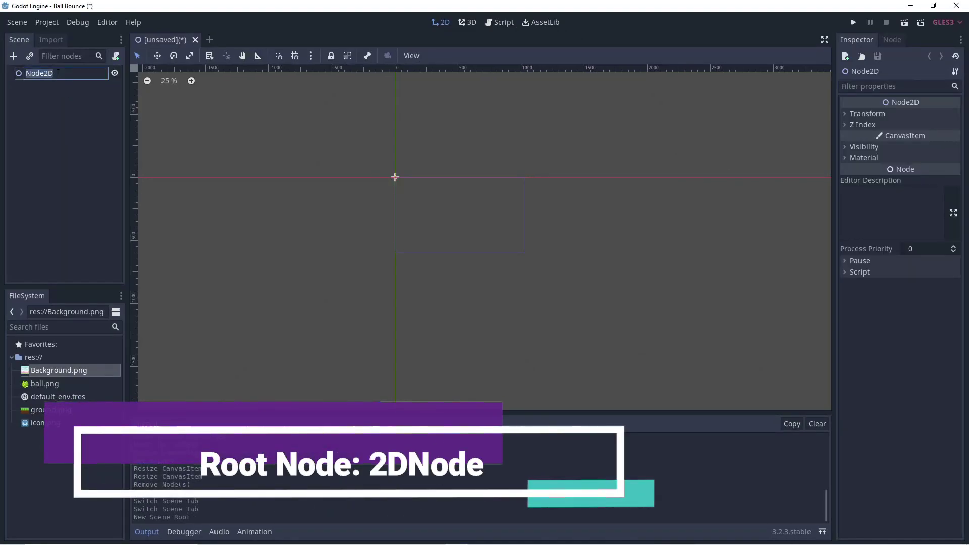
pyautogui.write('World')
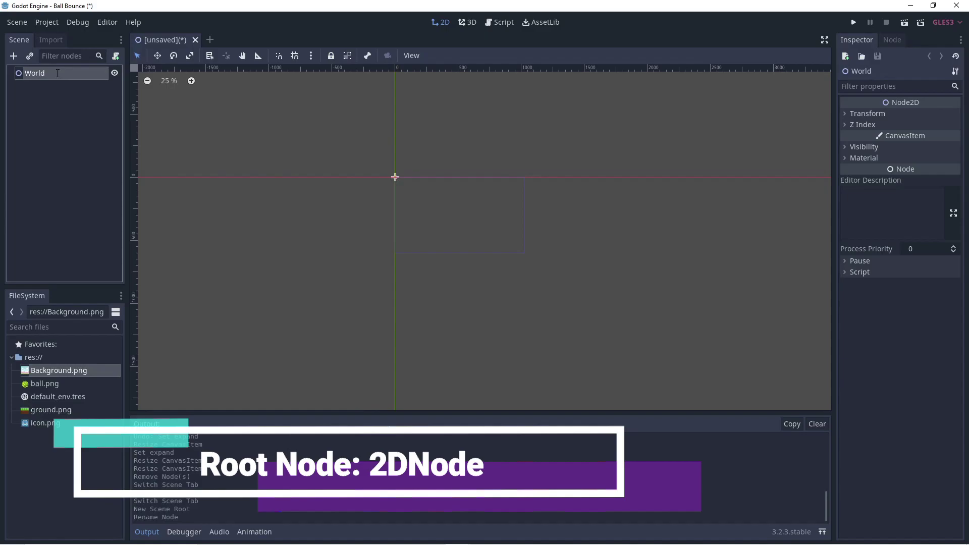
pyautogui.click(14, 56)
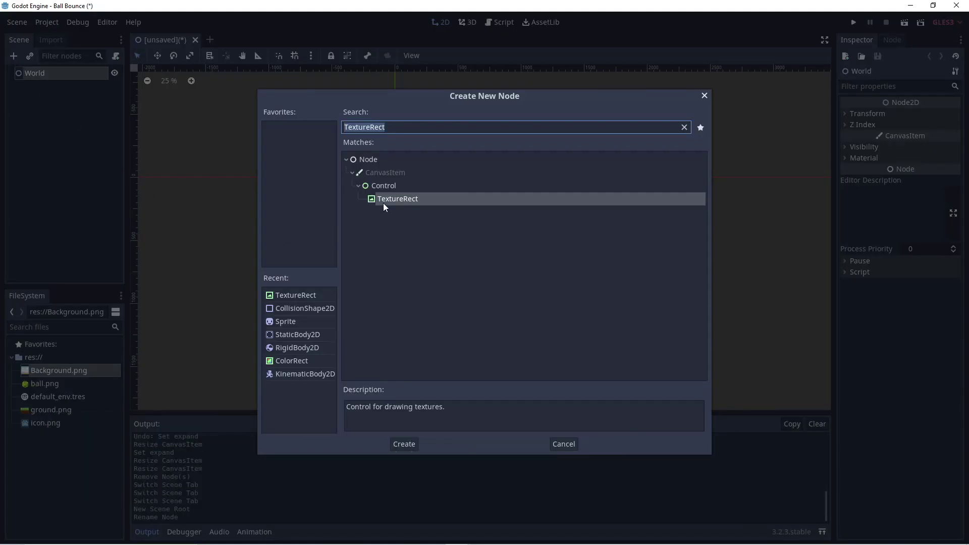
pyautogui.click(404, 444)
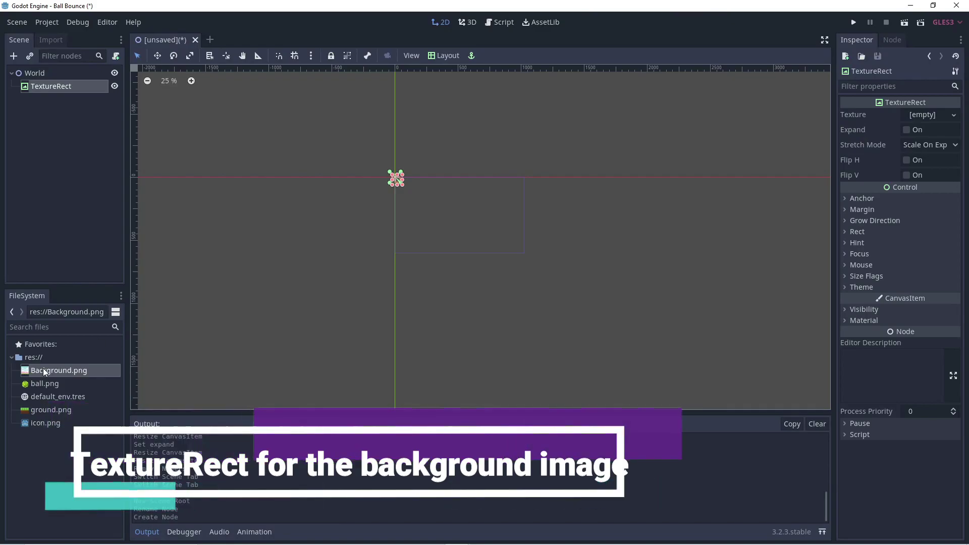
# Give the TextureRect Background.png, tick Expand, shrink it, and save as World.tscn.
pyautogui.moveTo(46, 374); pyautogui.dragTo(916, 114)
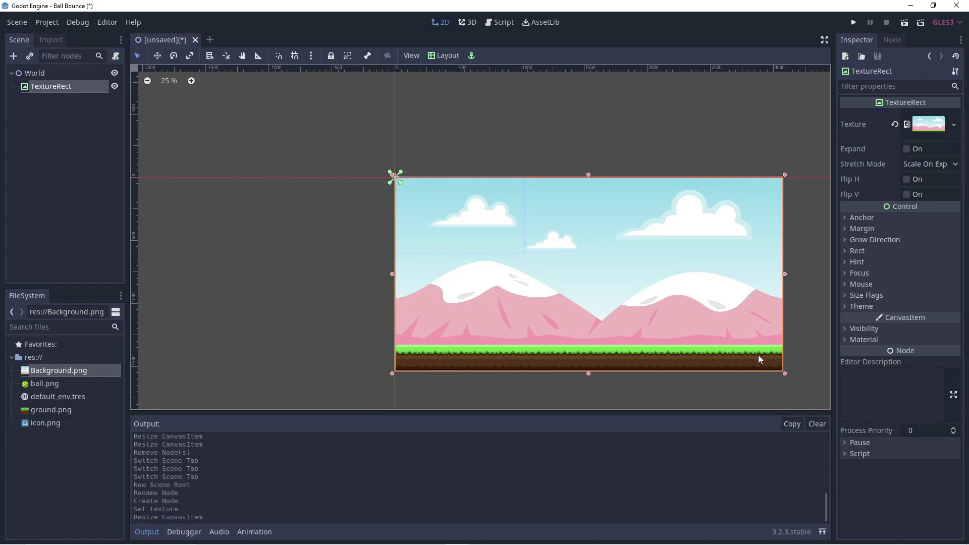
pyautogui.click(906, 151)
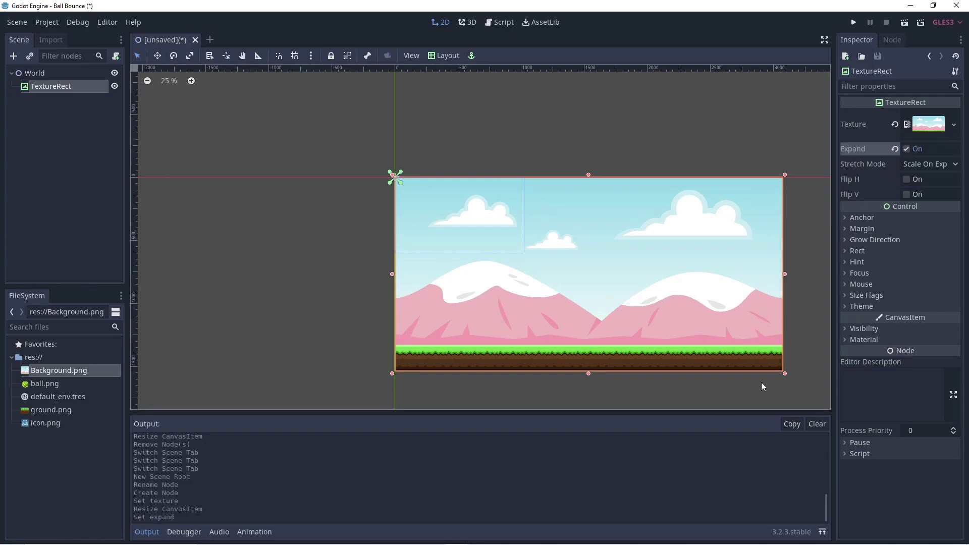
pyautogui.moveTo(784, 373); pyautogui.dragTo(535, 256)
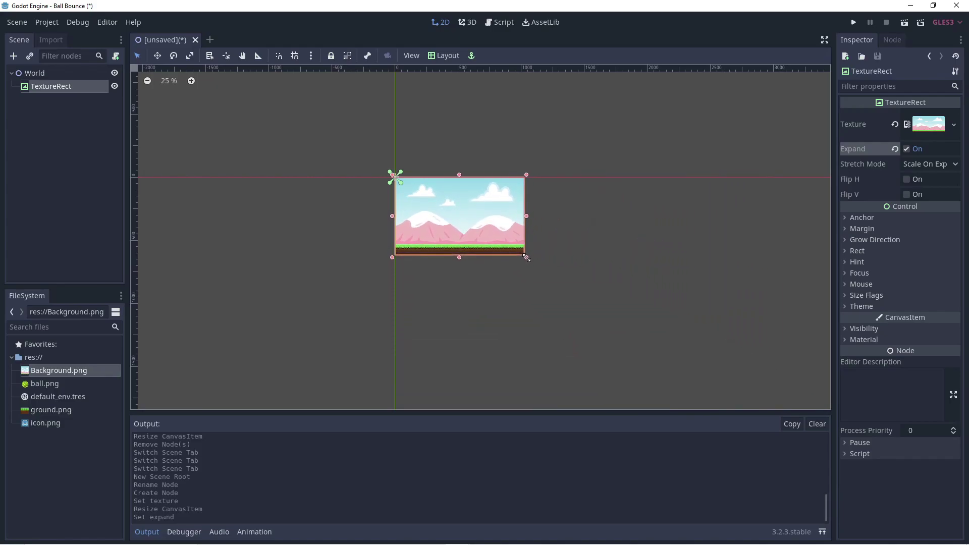
pyautogui.scroll(5, 499, 245)
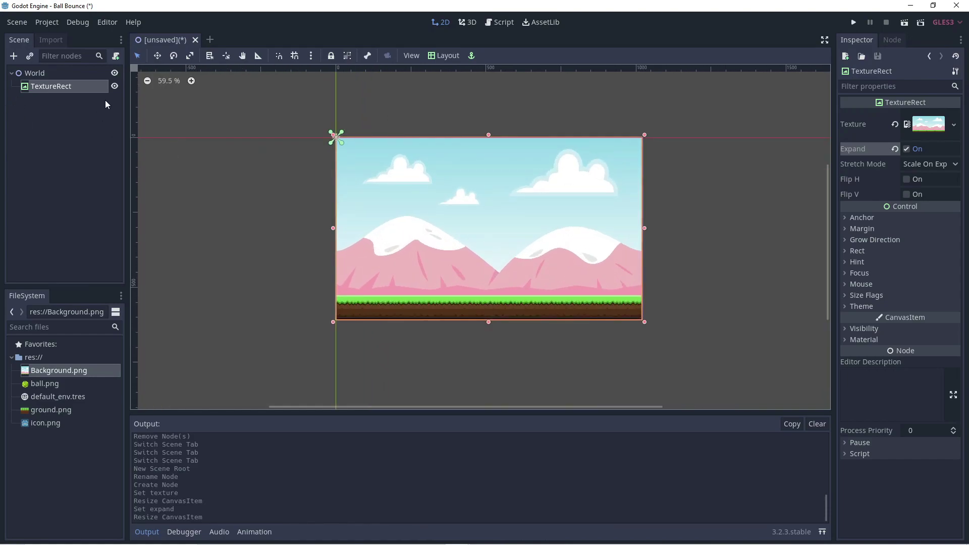
pyautogui.hotkey('ctrl', 's')
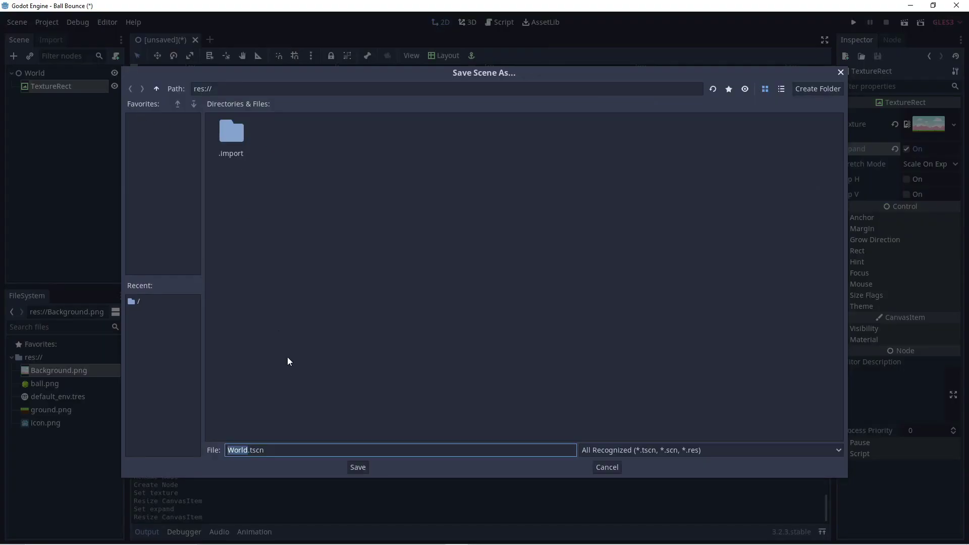
pyautogui.click(358, 468)
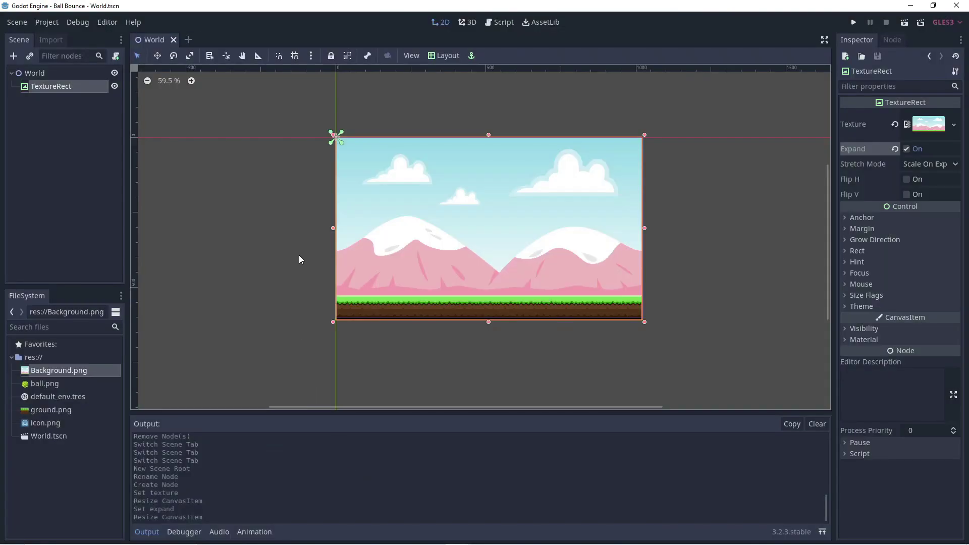
# Start a new 2D scene with root named Ball and add a RigidBody2D.
pyautogui.click(189, 40)
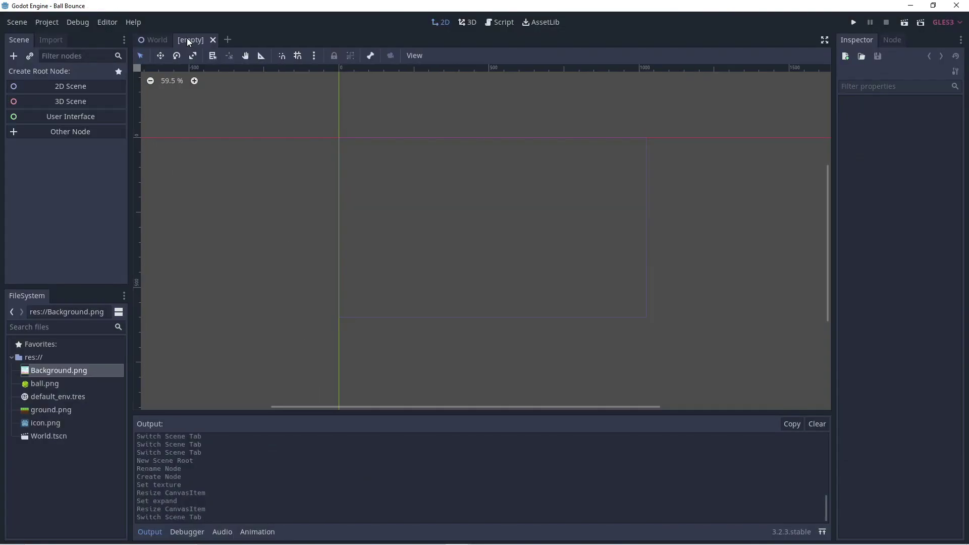
pyautogui.click(62, 87)
pyautogui.doubleClick(53, 75)
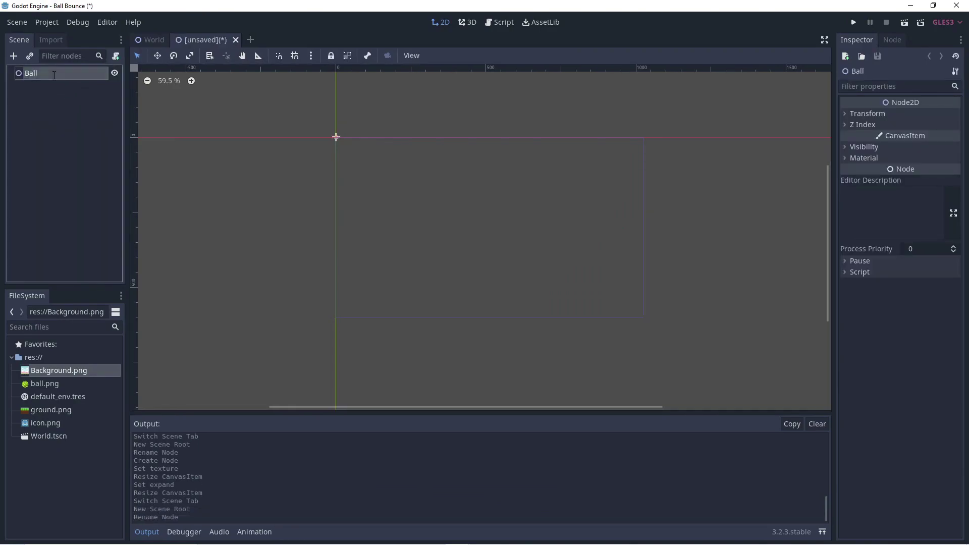
pyautogui.click(13, 57)
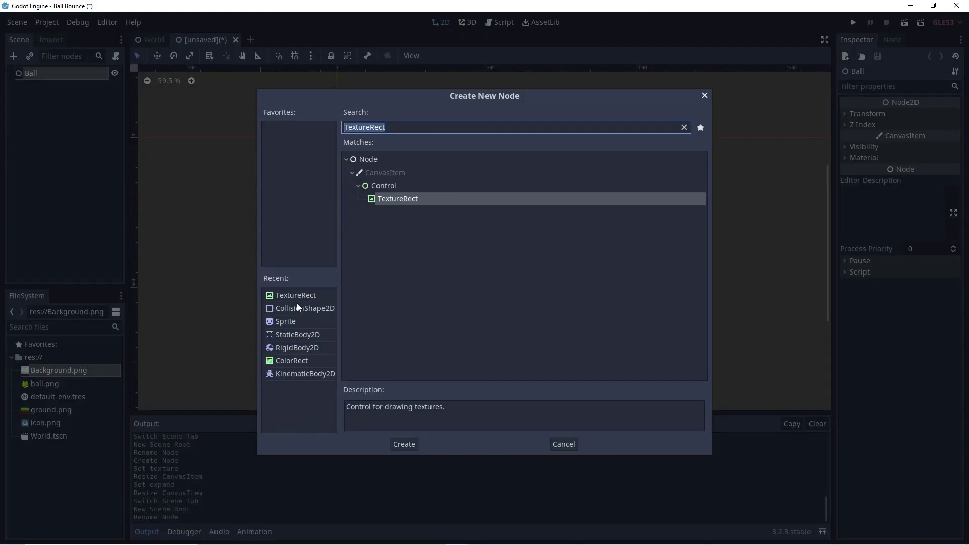
pyautogui.click(298, 347)
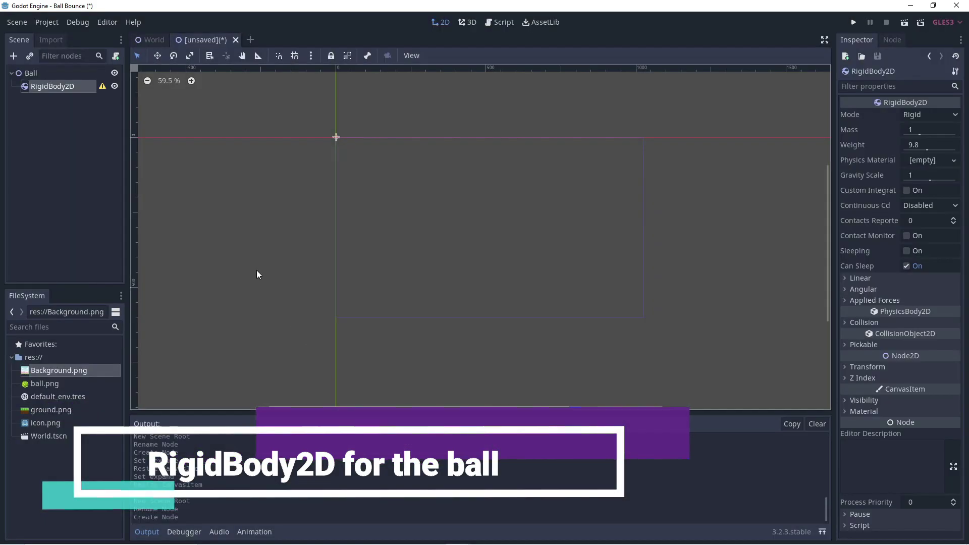
# Add a Sprite under the RigidBody2D using ball.png as its texture.
pyautogui.click(14, 56)
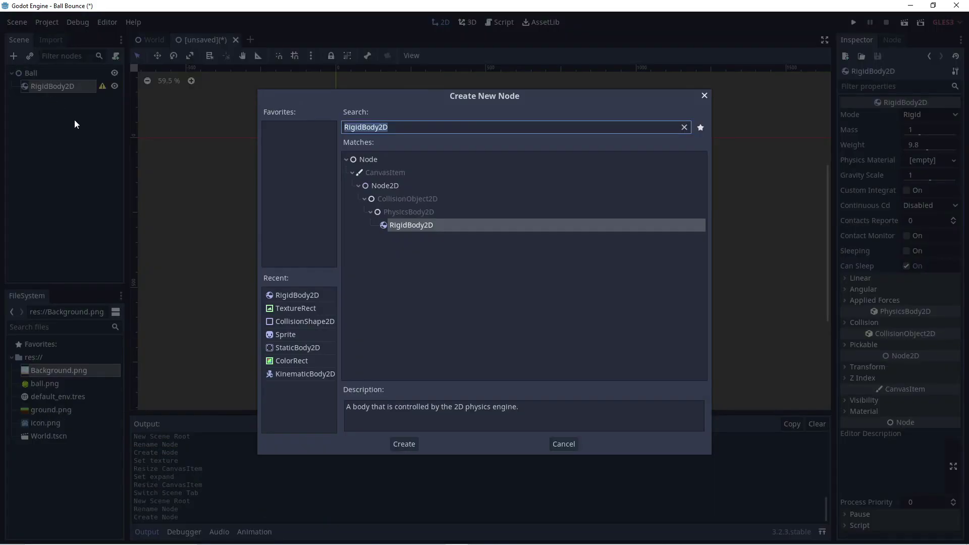
pyautogui.click(289, 335)
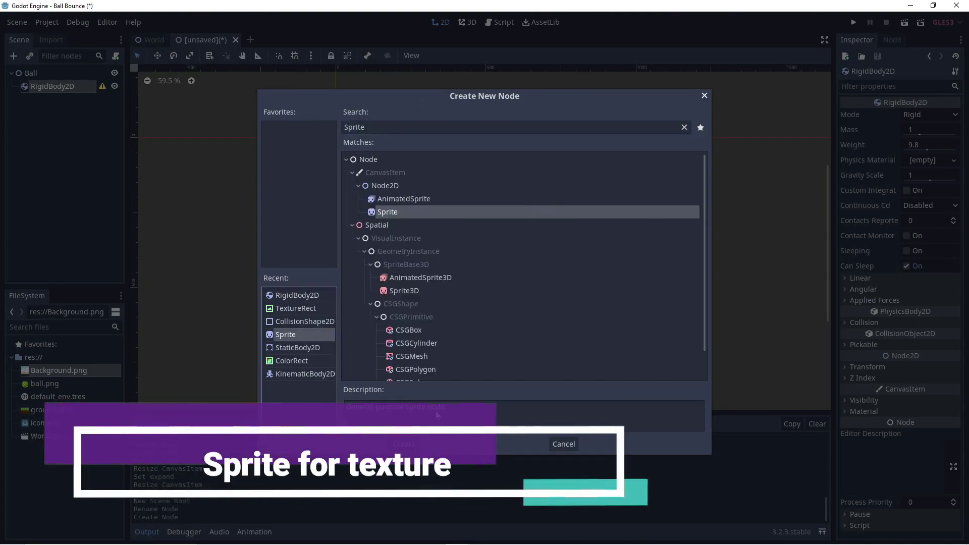
pyautogui.click(402, 445)
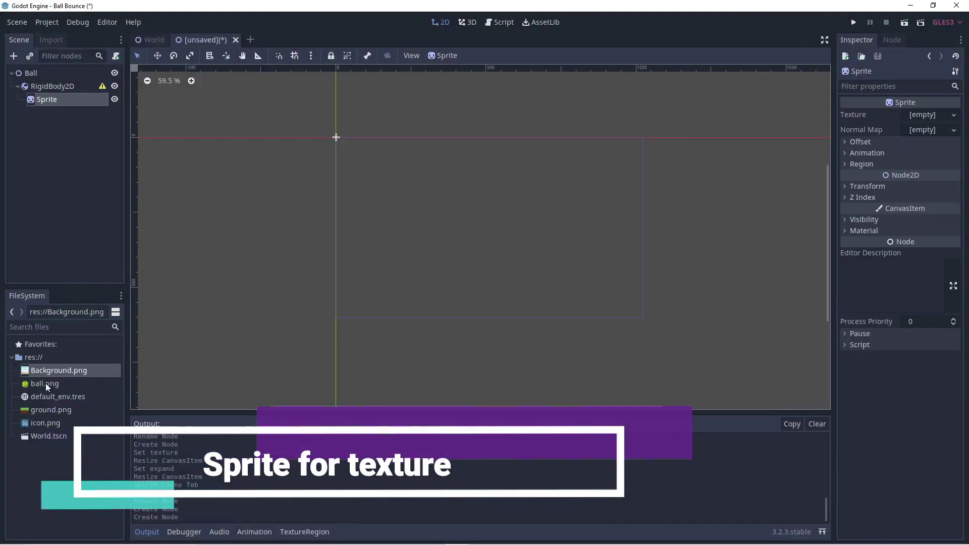
pyautogui.moveTo(45, 383); pyautogui.dragTo(918, 118)
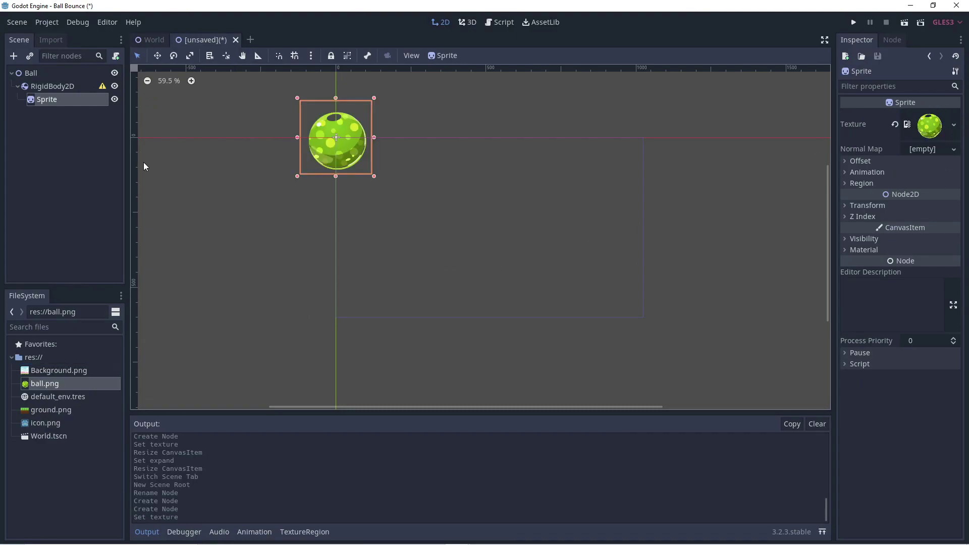
# Add a CollisionShape2D under RigidBody2D with a new CircleShape2D enlarged to cover the ball.
pyautogui.click(53, 88)
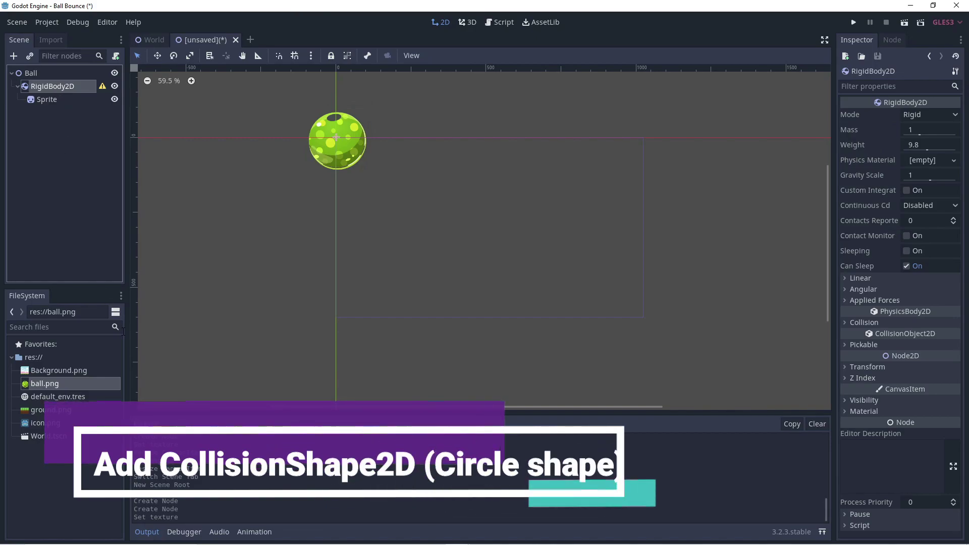
pyautogui.hotkey('ctrl', 'a')
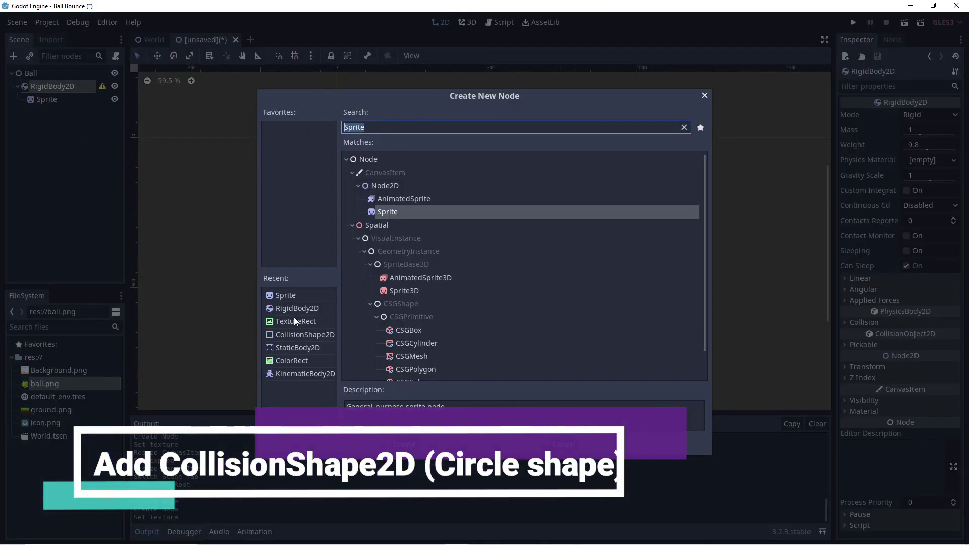
pyautogui.click(298, 335)
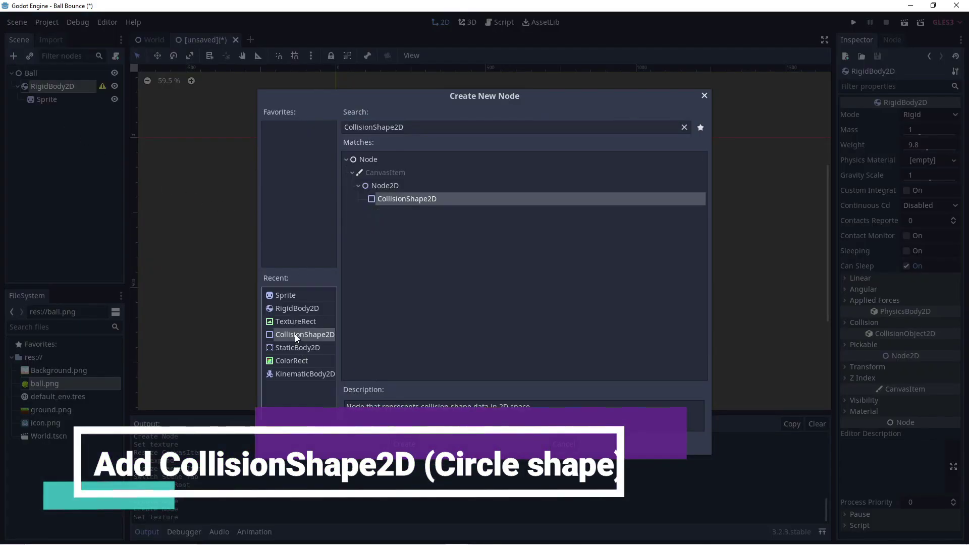
pyautogui.click(403, 443)
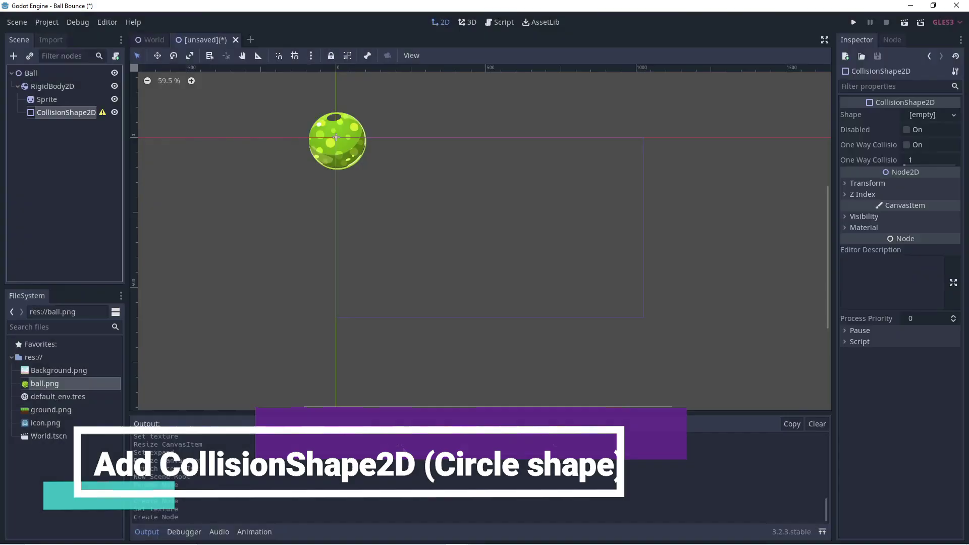
pyautogui.click(924, 115)
pyautogui.click(899, 141)
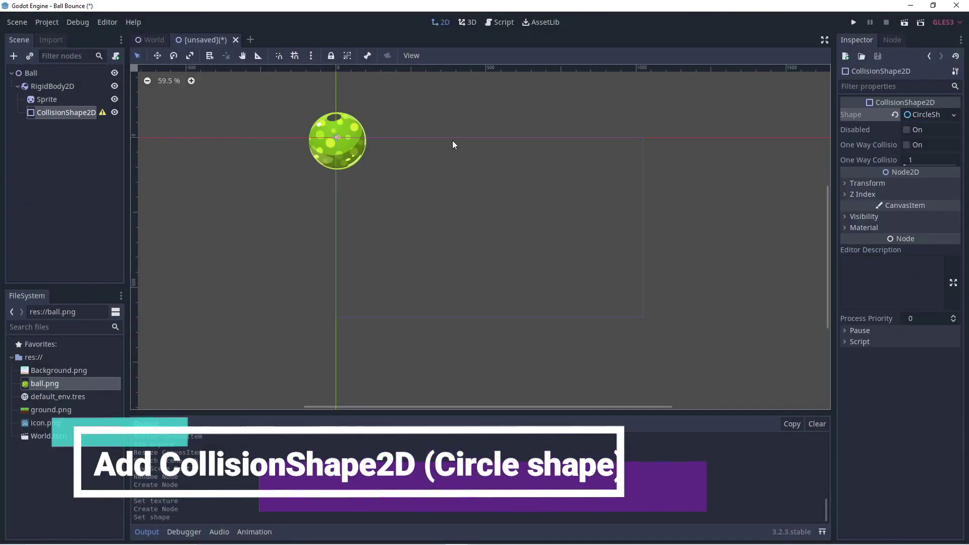
pyautogui.scroll(3, 342, 132)
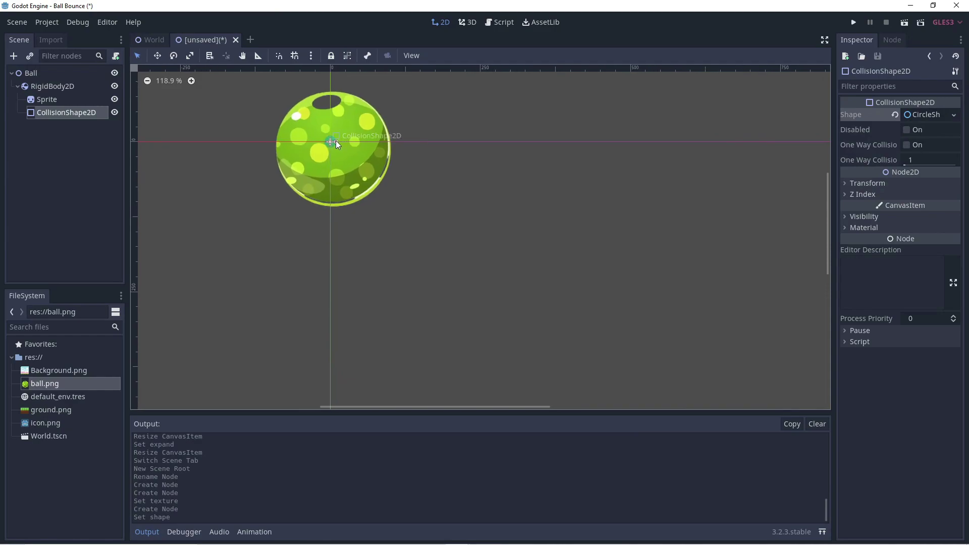
pyautogui.moveTo(336, 141); pyautogui.dragTo(392, 150)
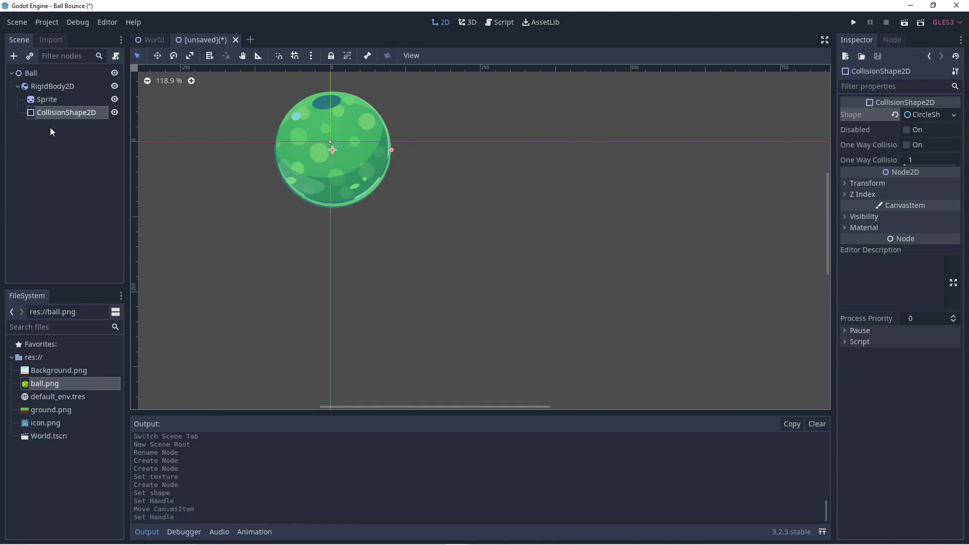
# Give the RigidBody2D a new PhysicsMaterial with Bounce 1 and save as Ball.tscn.
pyautogui.click(51, 86)
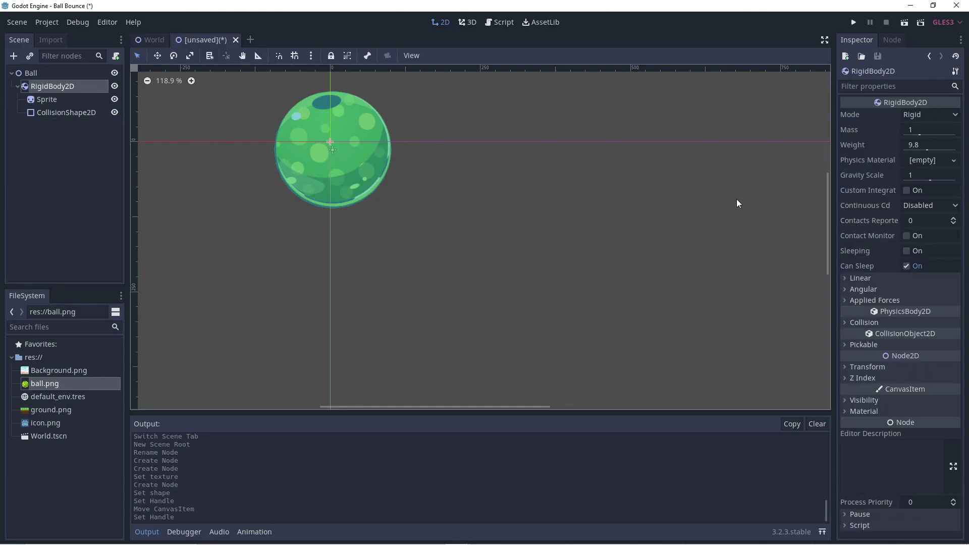
pyautogui.click(940, 159)
pyautogui.click(929, 175)
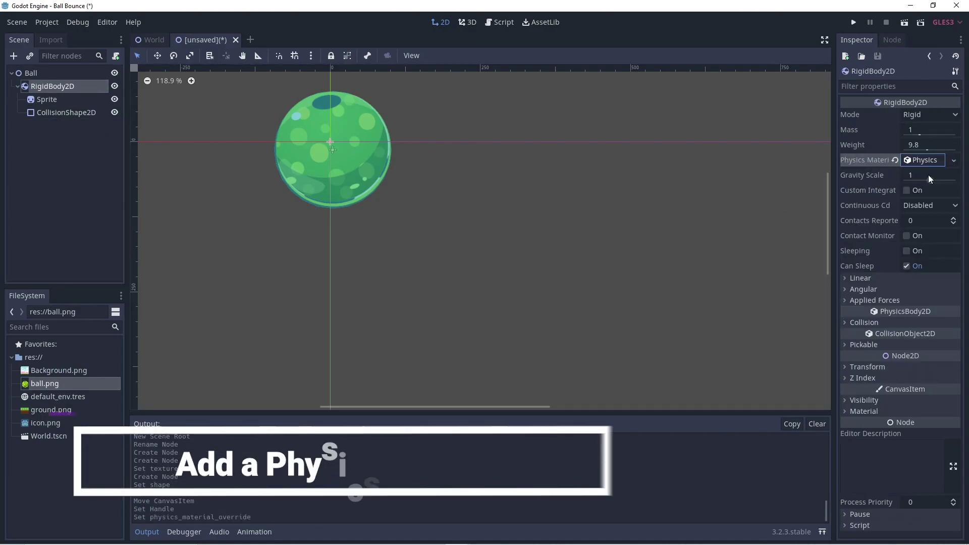
pyautogui.click(924, 160)
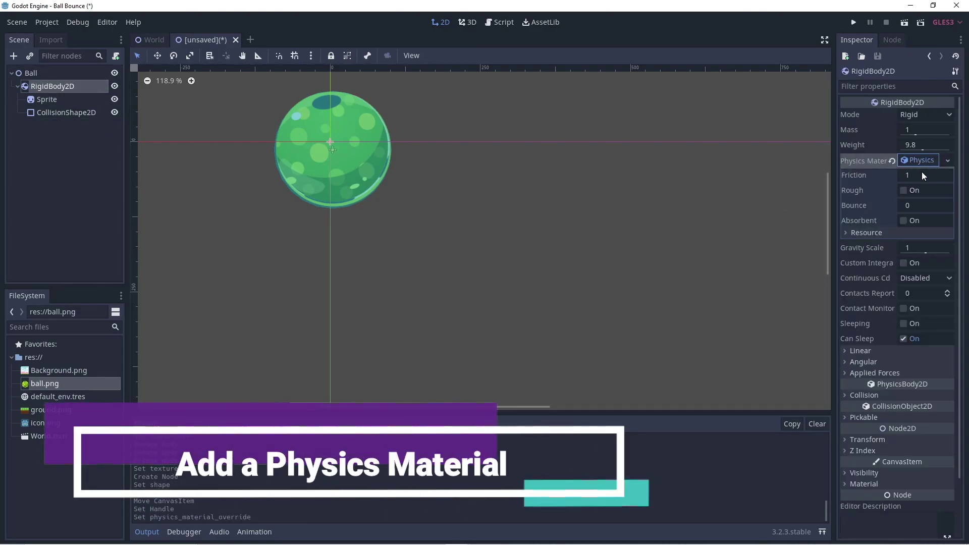
pyautogui.click(910, 205)
pyautogui.write('1')
pyautogui.press('Return')
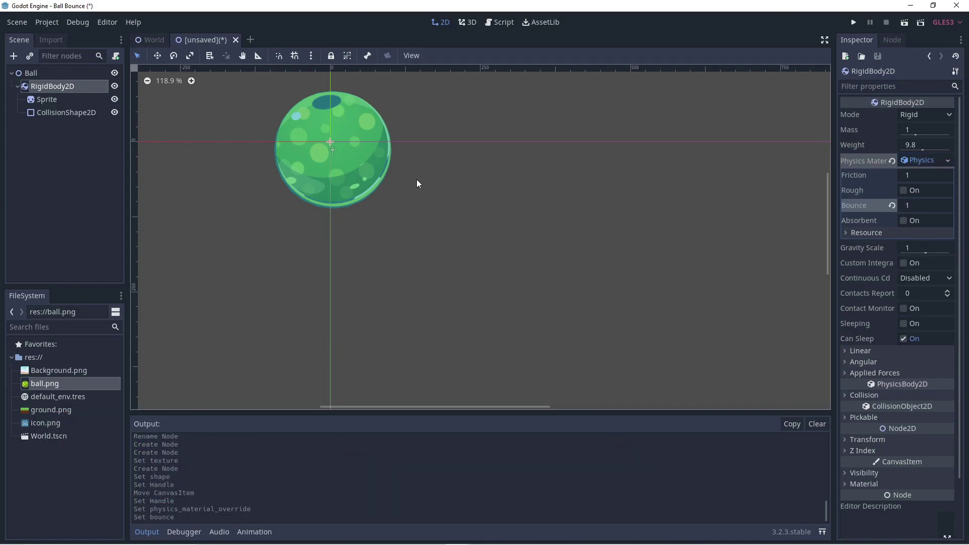
pyautogui.hotkey('ctrl', 's')
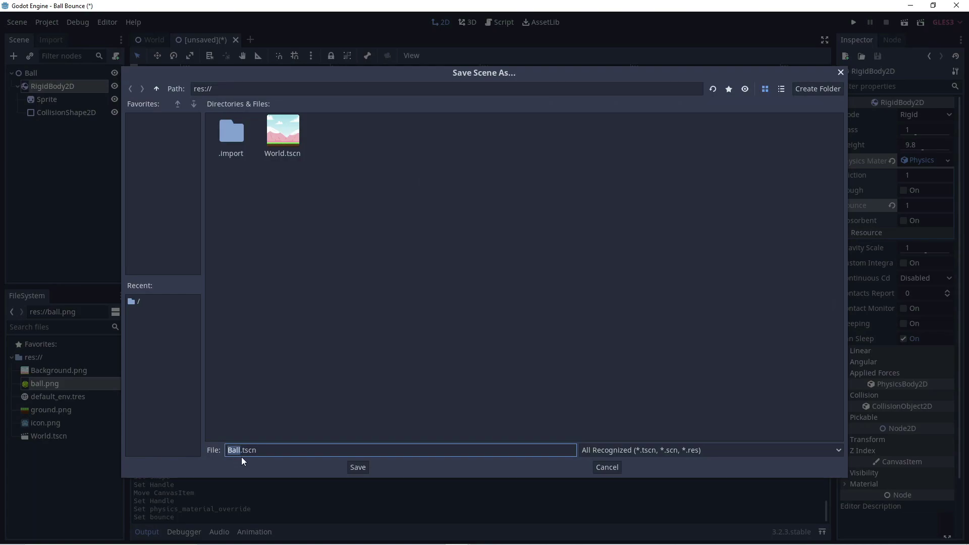
pyautogui.click(358, 467)
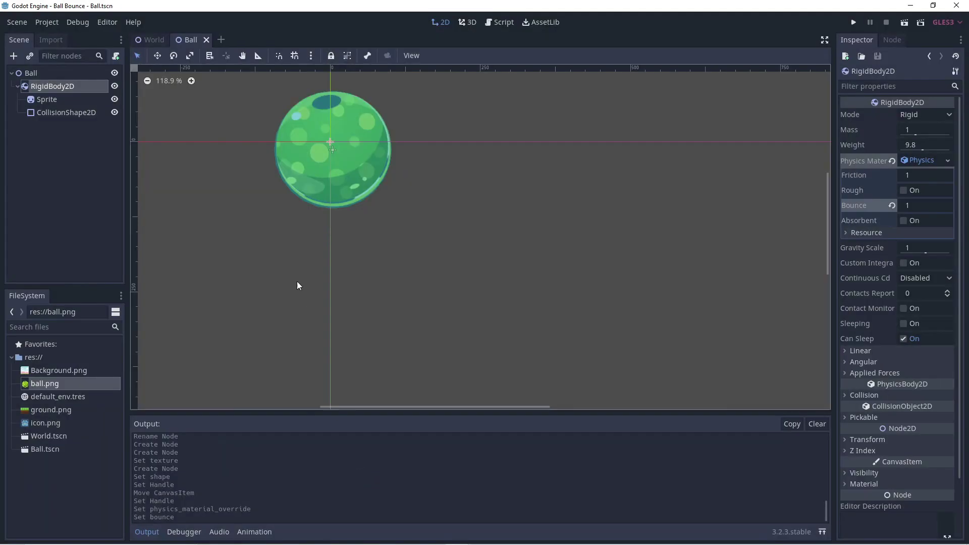
# Start a new 2D scene and rename its root node to Ground.
pyautogui.click(221, 40)
pyautogui.click(56, 89)
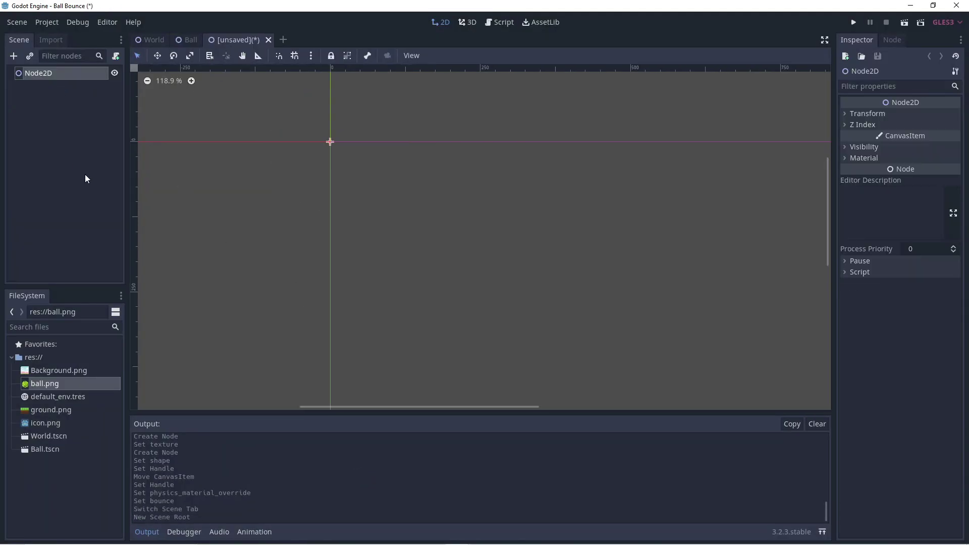
pyautogui.doubleClick(49, 75)
pyautogui.write('Ground')
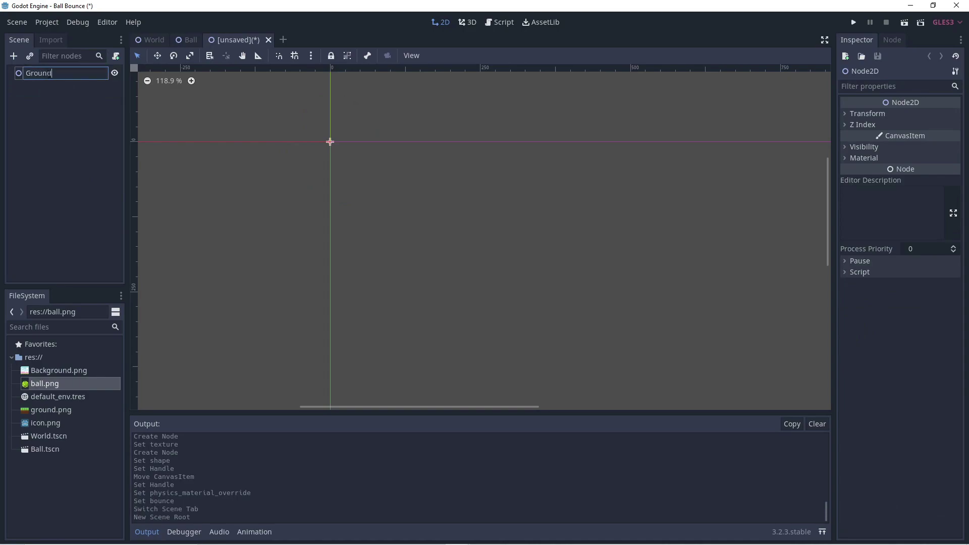
pyautogui.press('Return')
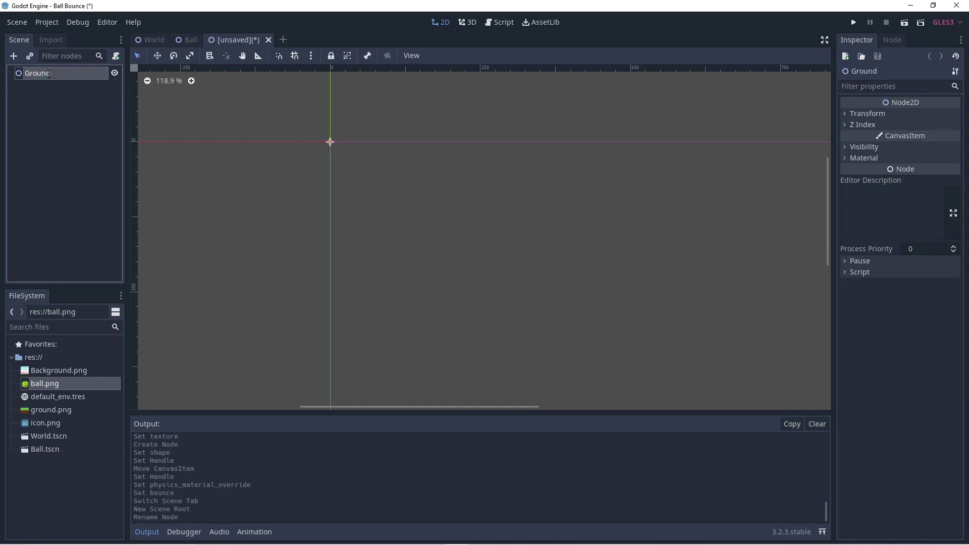
# Add a StaticBody2D child under the Ground root.
pyautogui.click(14, 56)
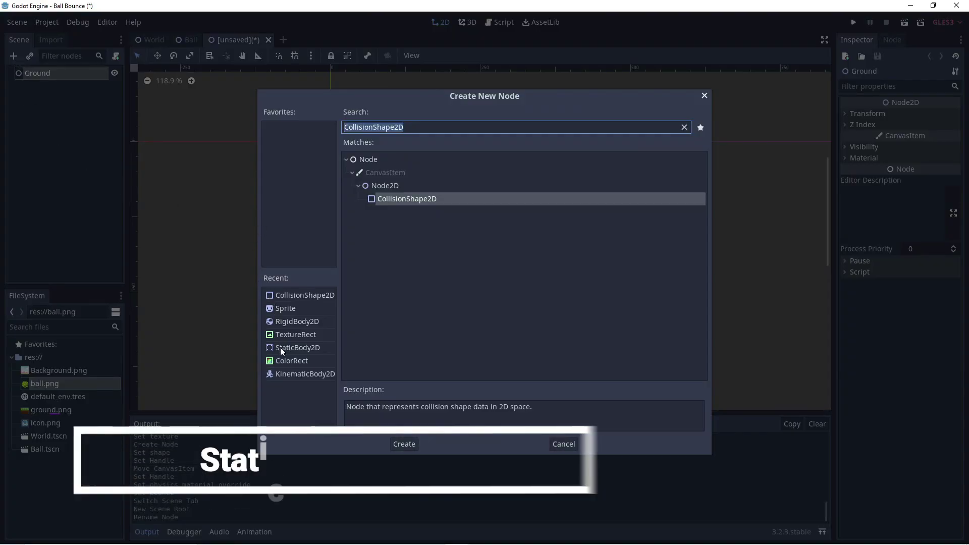
pyautogui.click(300, 348)
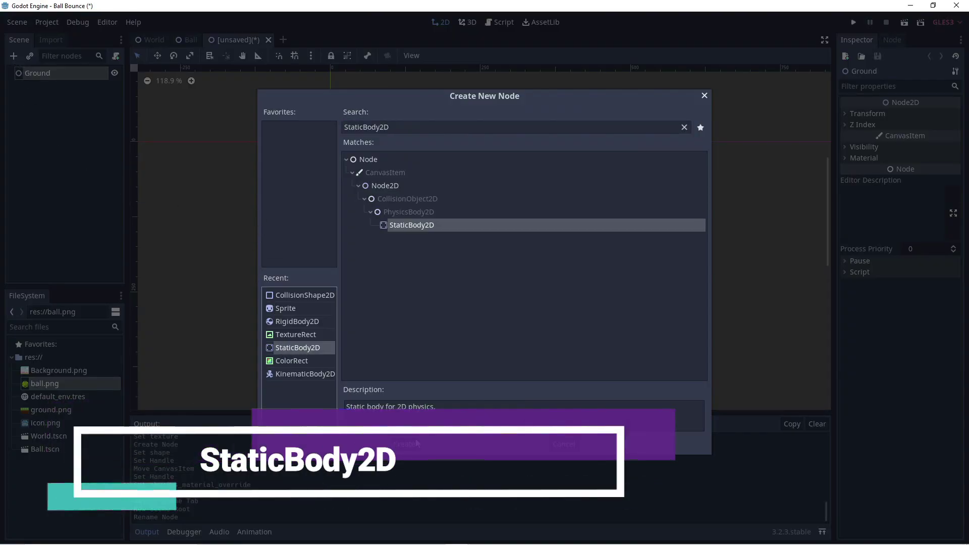
pyautogui.doubleClick(319, 348)
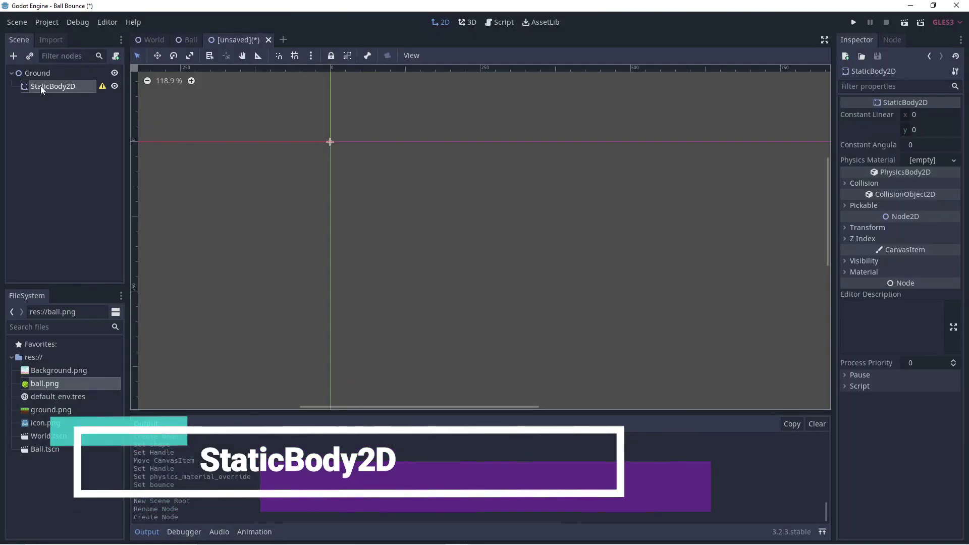
pyautogui.click(14, 56)
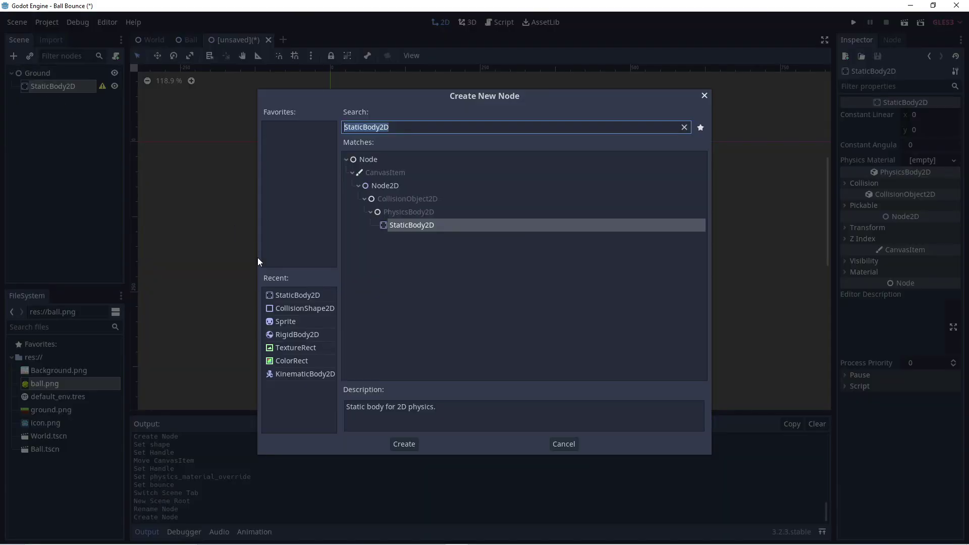
# Add a Sprite with ground.png under StaticBody2D and move it down and right of the origin.
pyautogui.click(287, 322)
pyautogui.click(404, 444)
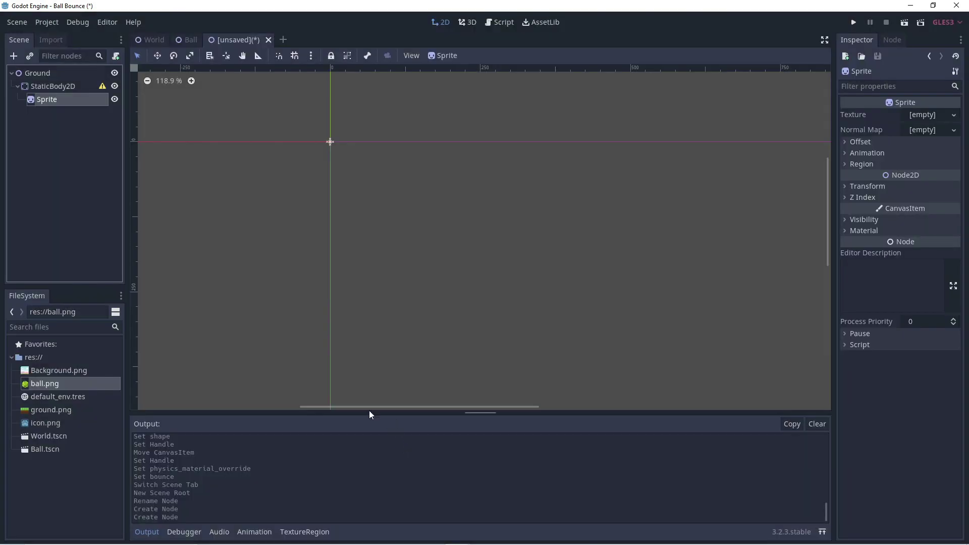
pyautogui.moveTo(52, 409)
pyautogui.mouseDown()
pyautogui.moveTo(332, 337)
pyautogui.moveTo(804, 145)
pyautogui.moveTo(915, 111)
pyautogui.moveTo(922, 118)
pyautogui.mouseUp()
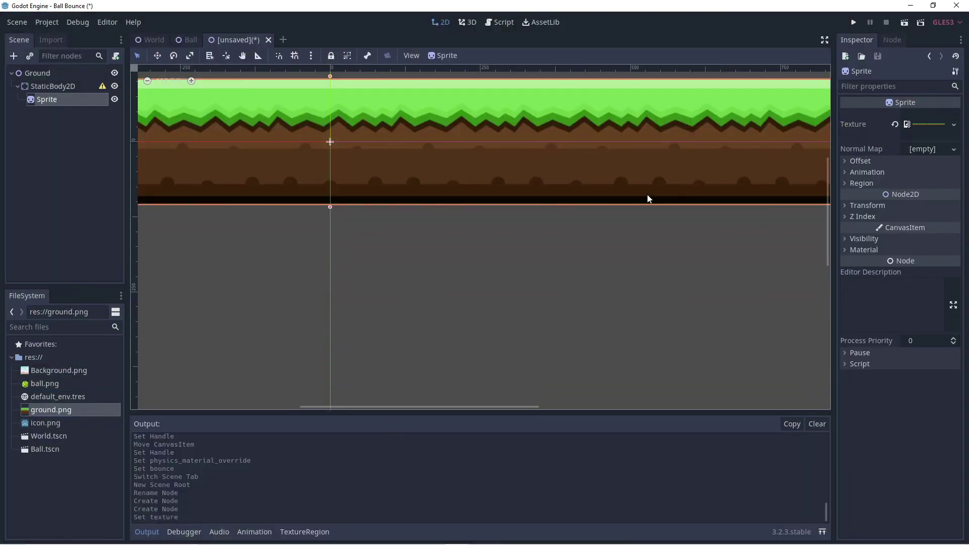
pyautogui.scroll(-10, 598, 202)
pyautogui.scroll(-2, 598, 198)
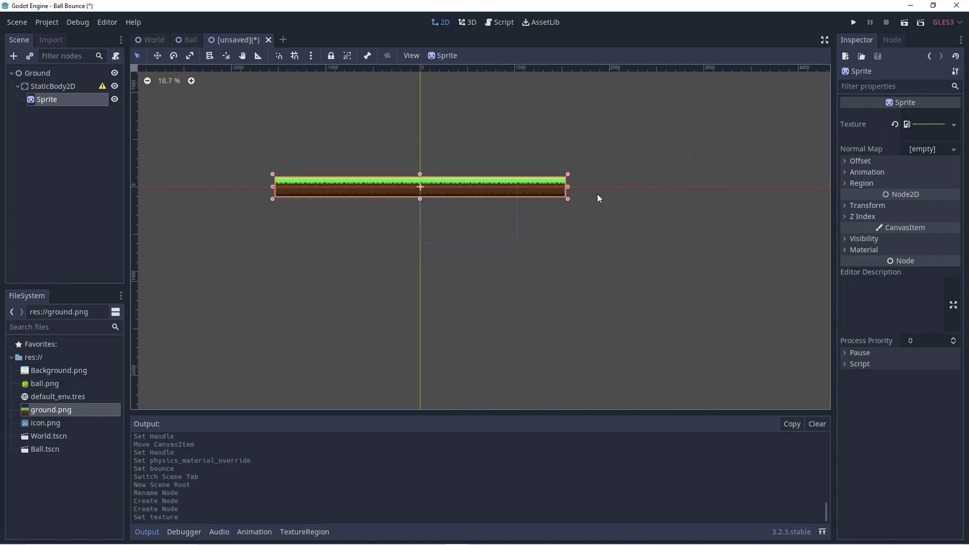
pyautogui.moveTo(361, 184); pyautogui.dragTo(397, 226)
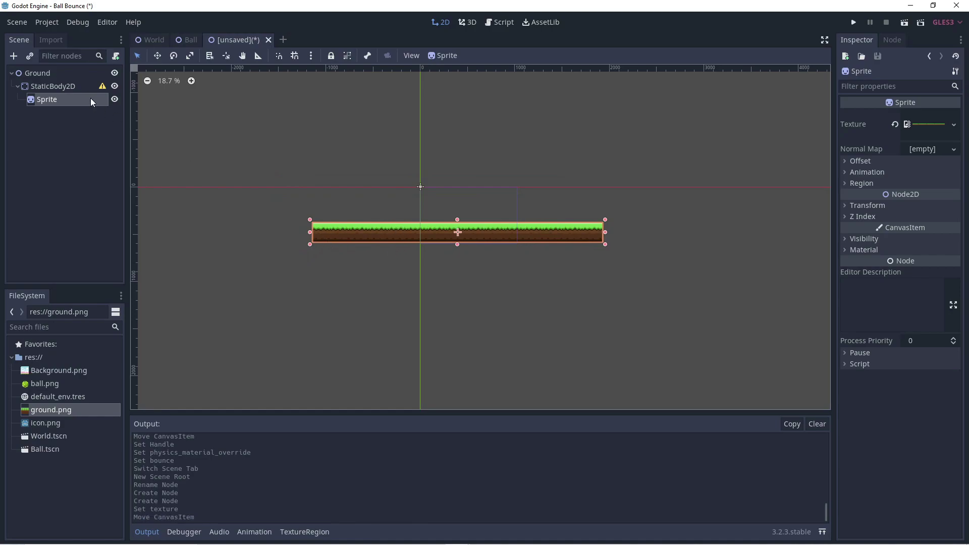
pyautogui.click(67, 87)
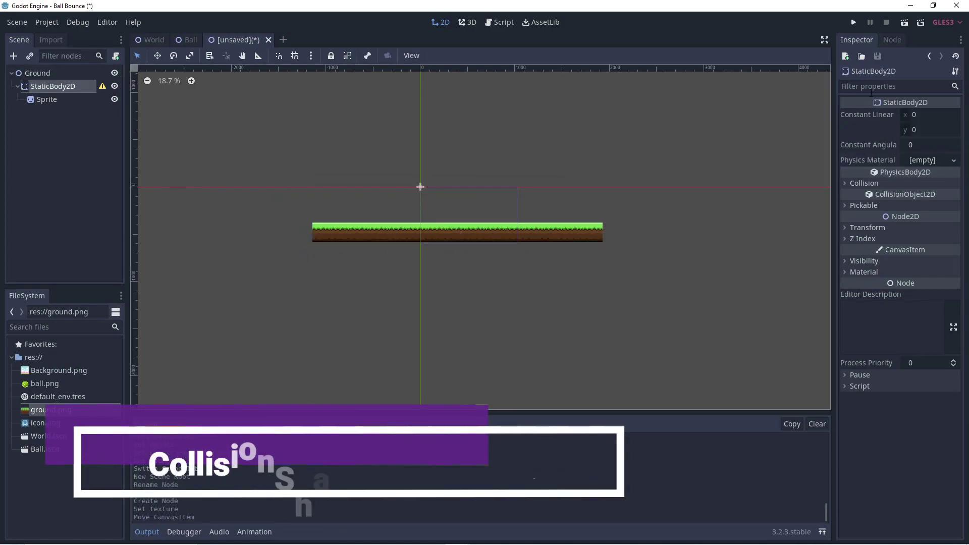
# Add a CollisionShape2D under the static body with a new RectangleShape2D.
pyautogui.click(14, 57)
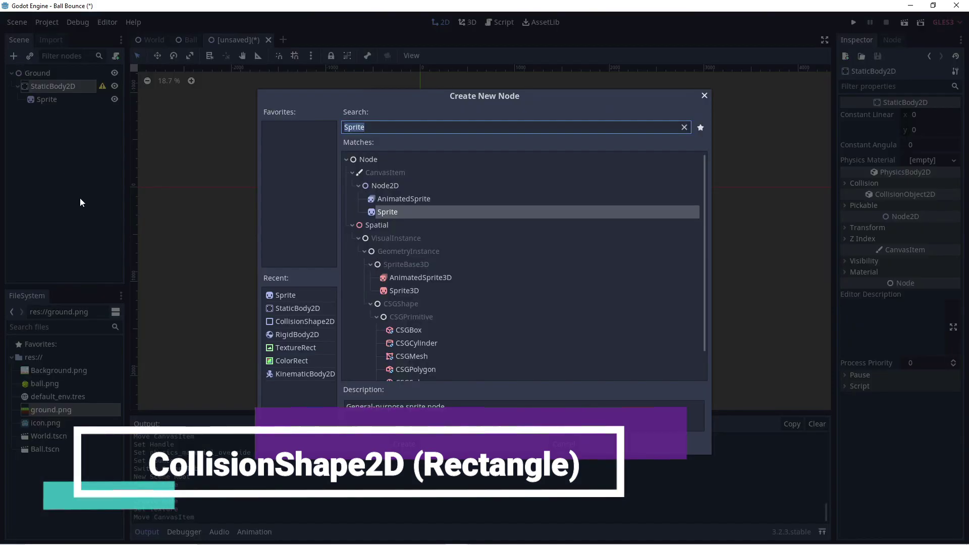
pyautogui.click(306, 322)
pyautogui.click(406, 445)
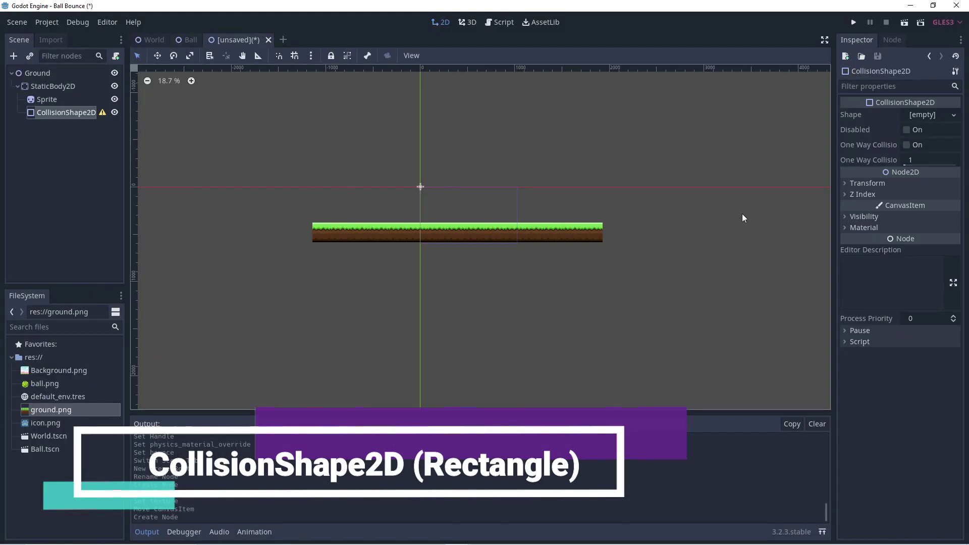
pyautogui.click(940, 114)
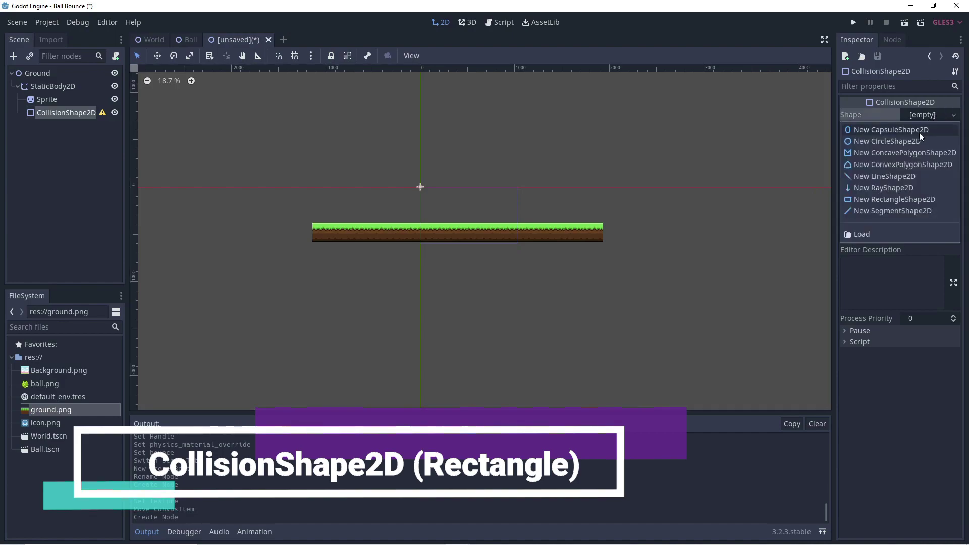
pyautogui.click(892, 199)
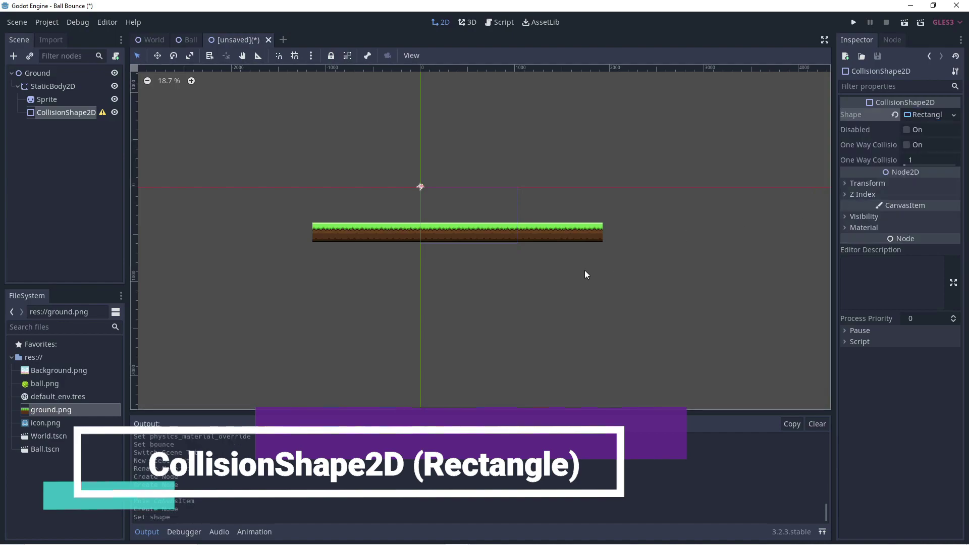
# Stretch and position the collision rectangle so it spans the whole ground strip.
pyautogui.scroll(10, 409, 169)
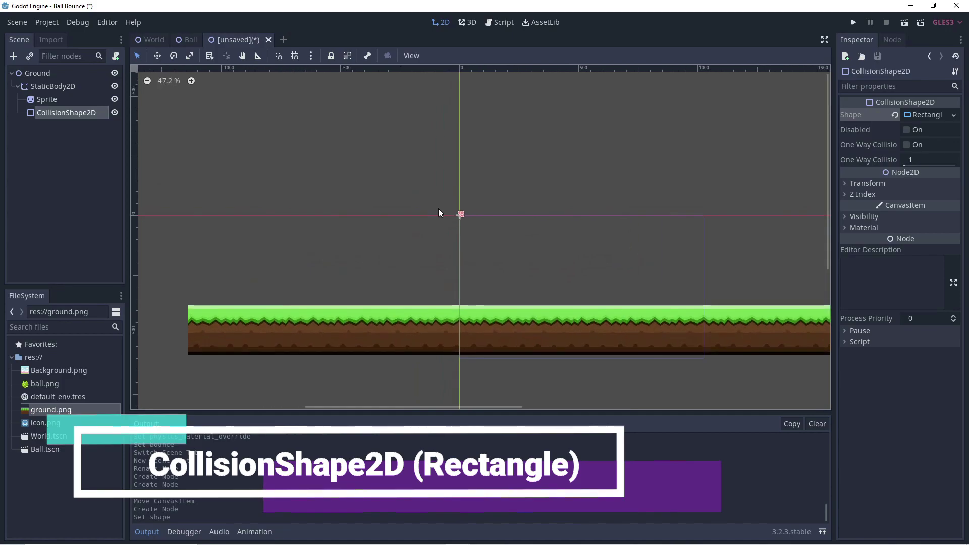
pyautogui.scroll(8, 462, 221)
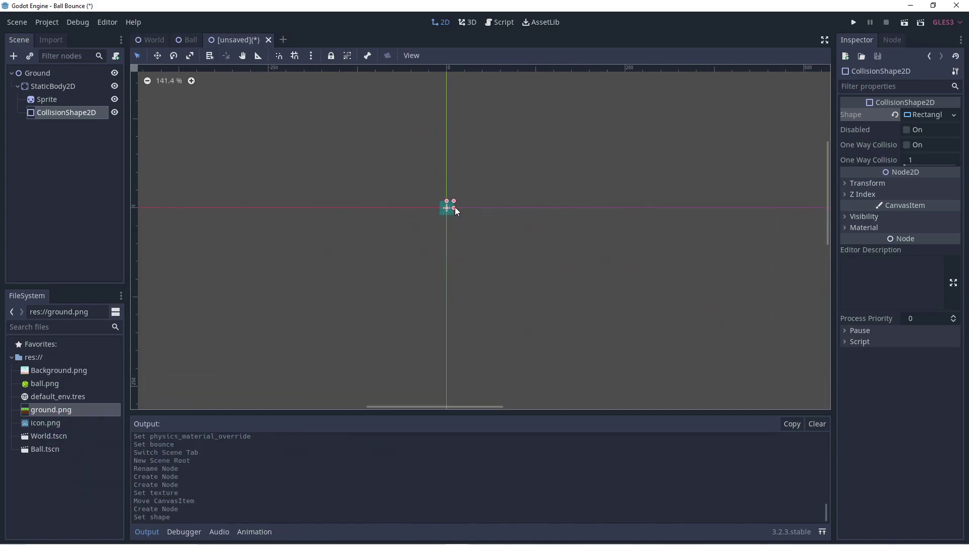
pyautogui.moveTo(454, 209); pyautogui.dragTo(749, 208)
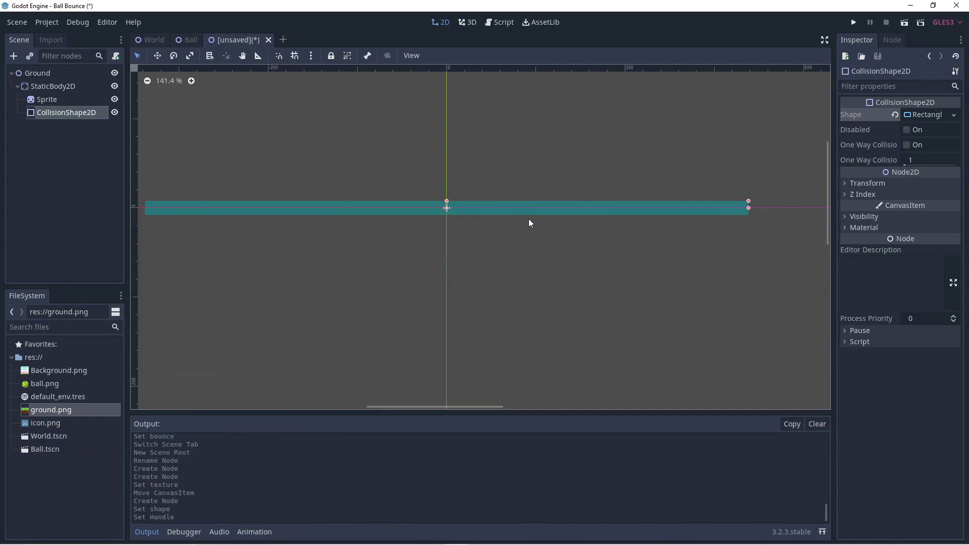
pyautogui.moveTo(447, 201); pyautogui.dragTo(444, 183)
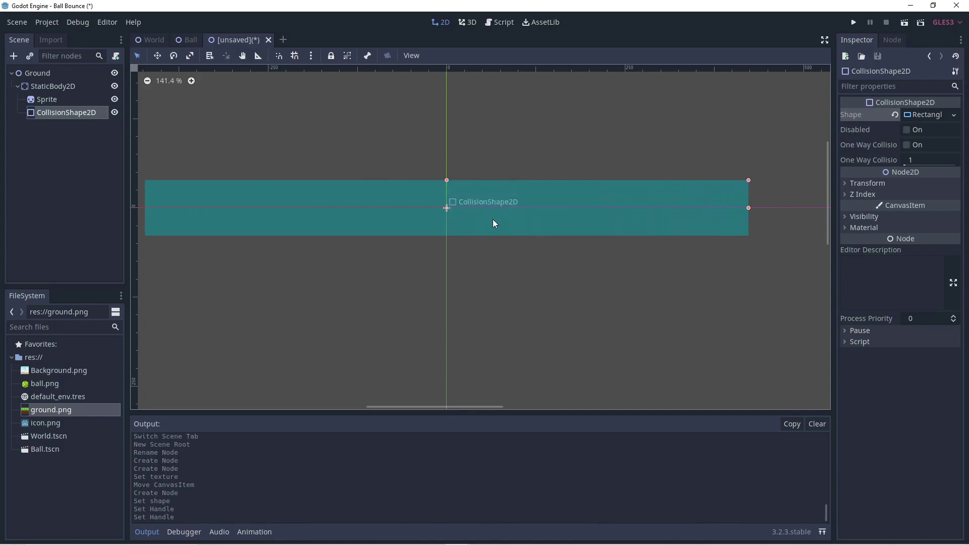
pyautogui.moveTo(493, 219); pyautogui.dragTo(522, 360)
pyautogui.scroll(-11, 520, 359)
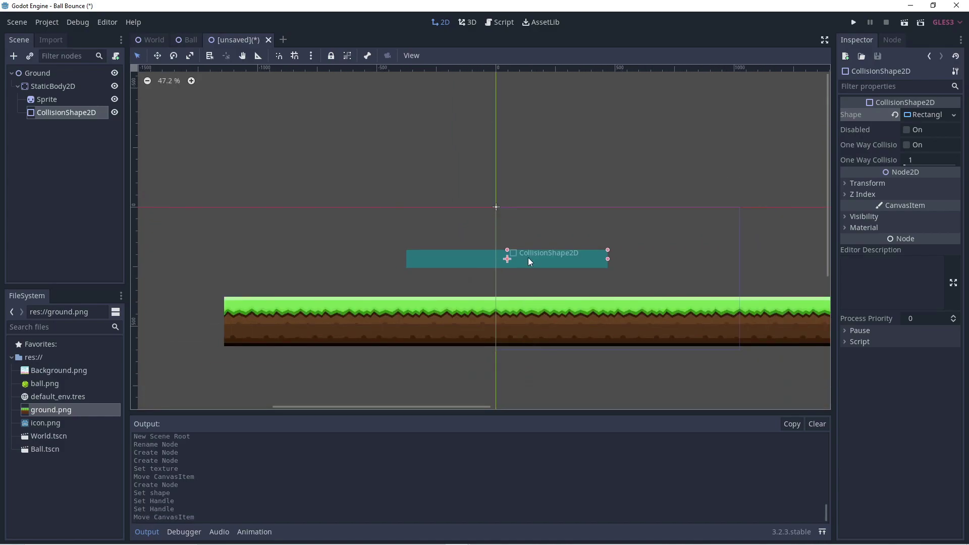
pyautogui.moveTo(531, 263); pyautogui.dragTo(522, 328)
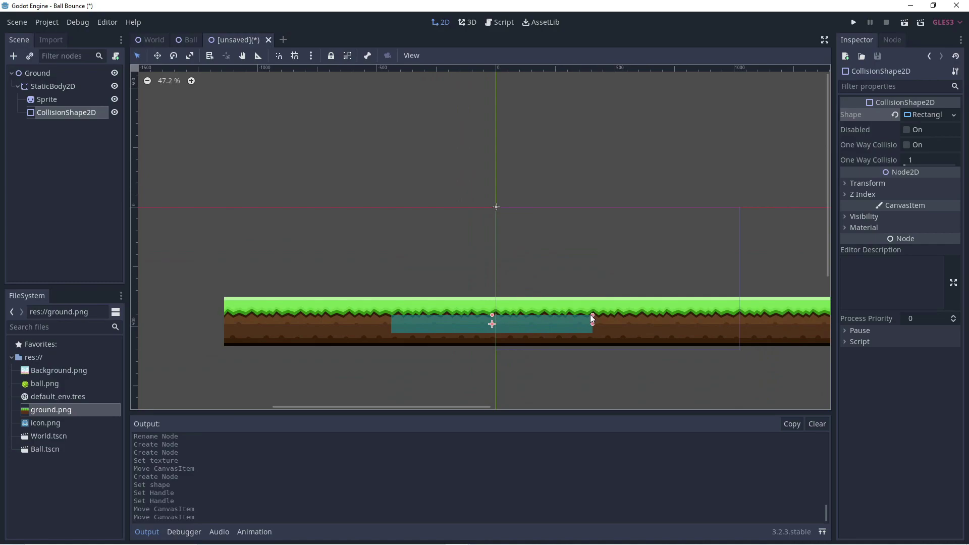
pyautogui.moveTo(593, 315); pyautogui.dragTo(761, 314)
pyautogui.scroll(-2, 757, 349)
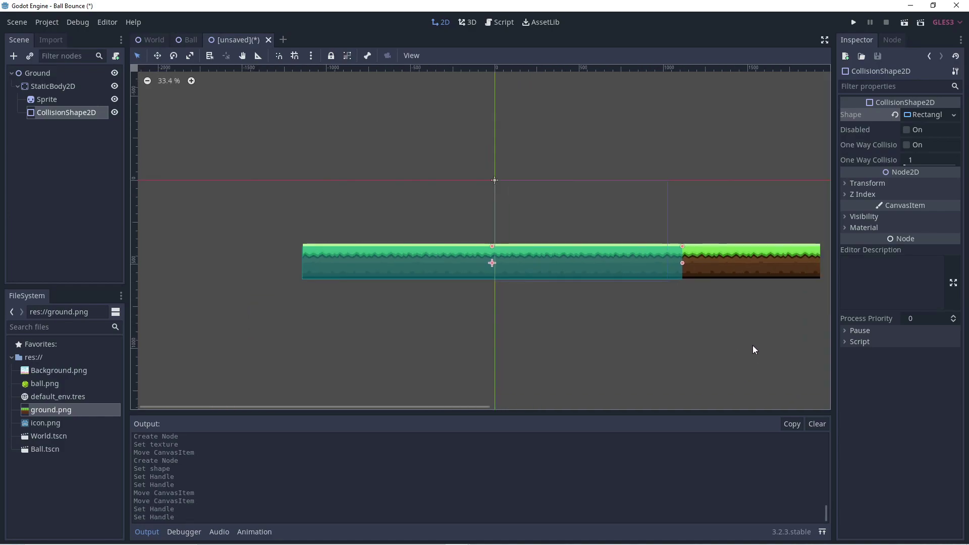
pyautogui.moveTo(684, 262); pyautogui.dragTo(714, 262)
pyautogui.moveTo(716, 262); pyautogui.dragTo(780, 260)
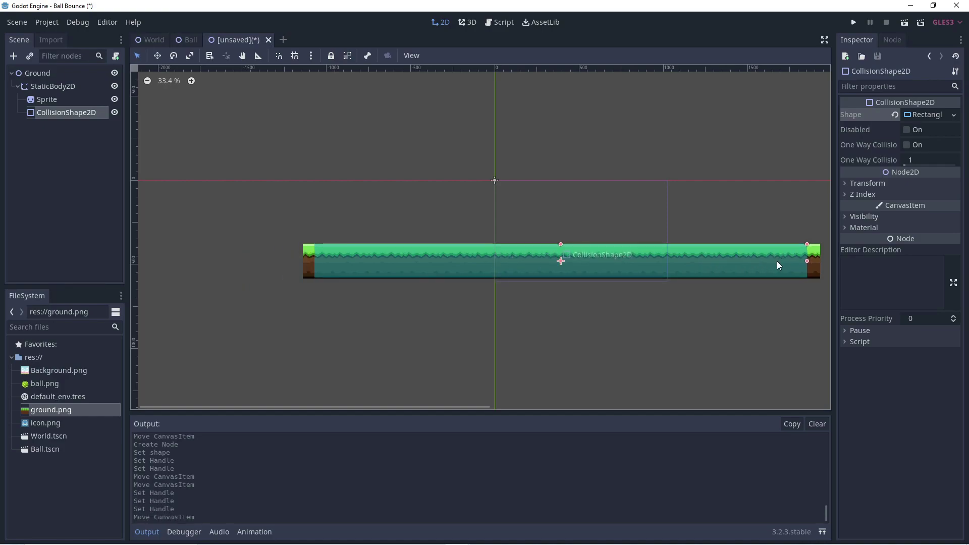
pyautogui.click(561, 243)
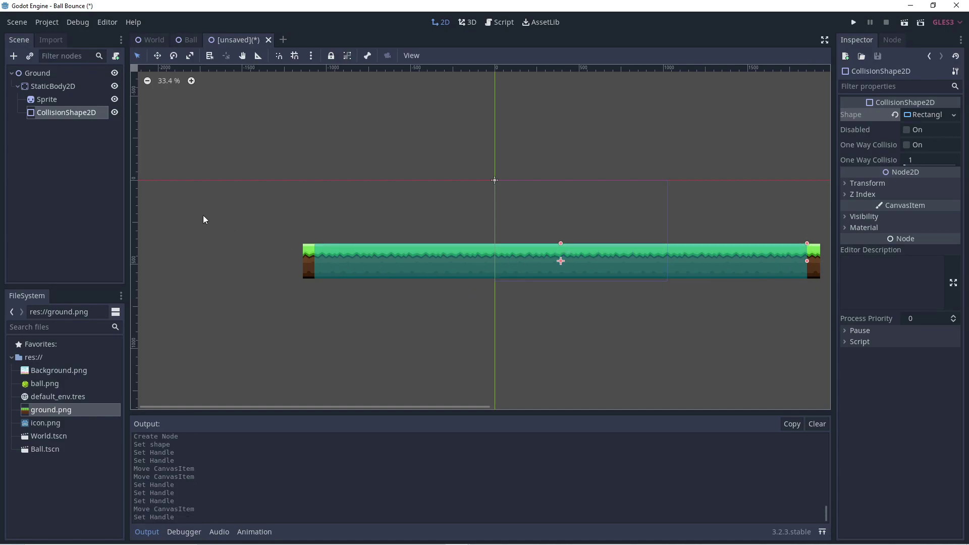
# Save the scene as Ground.tscn and return to the World scene.
pyautogui.click(38, 72)
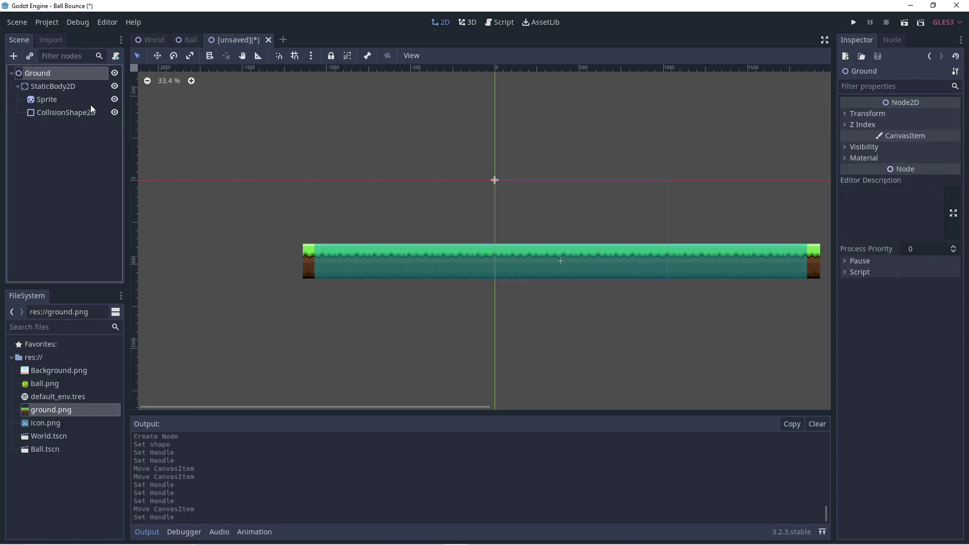
pyautogui.hotkey('ctrl', 's')
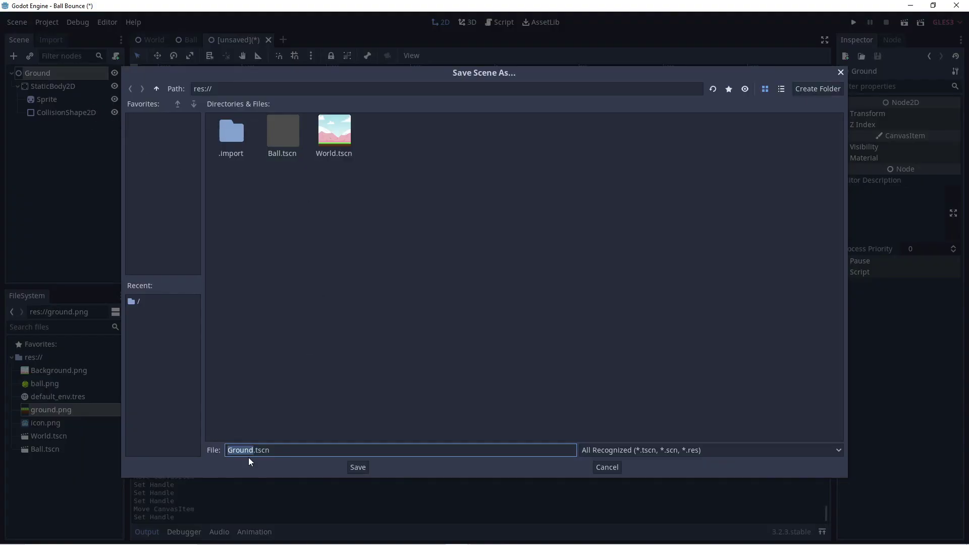
pyautogui.click(357, 468)
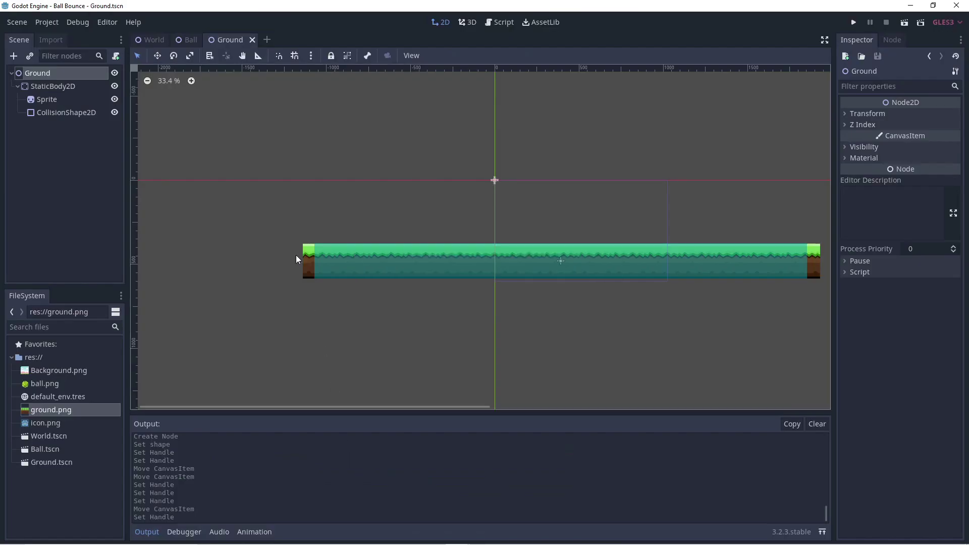
pyautogui.click(151, 40)
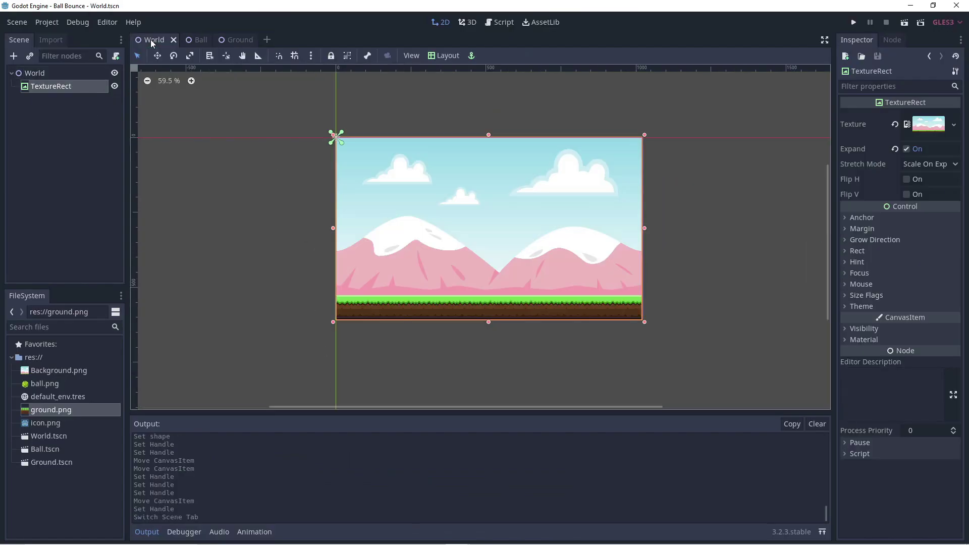
# Instance Ground.tscn under World and move it down to the background's bottom.
pyautogui.click(36, 74)
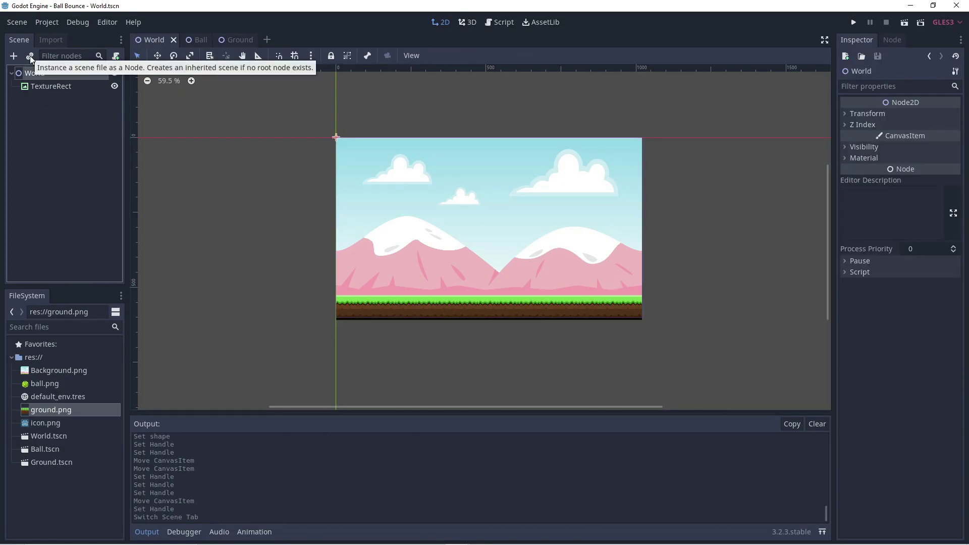
pyautogui.click(29, 56)
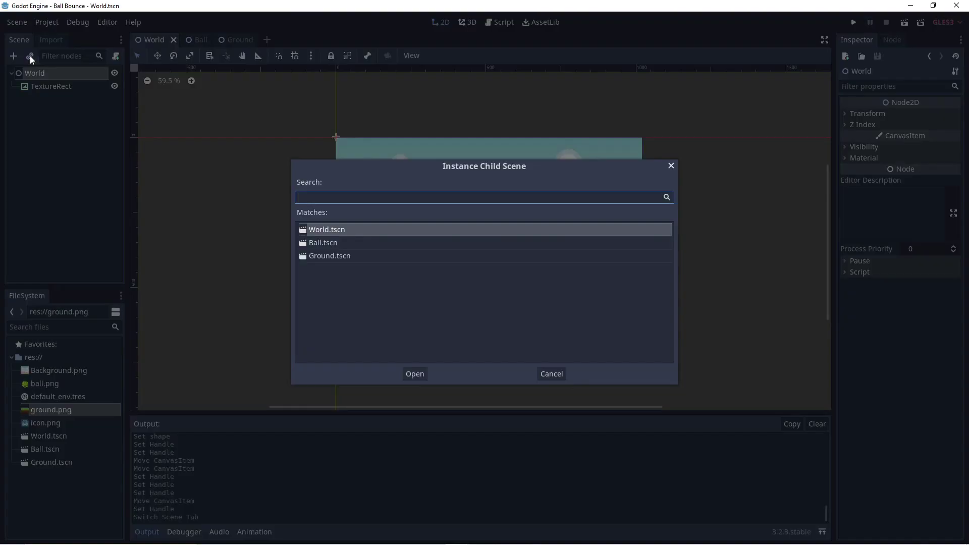
pyautogui.click(325, 243)
pyautogui.click(333, 258)
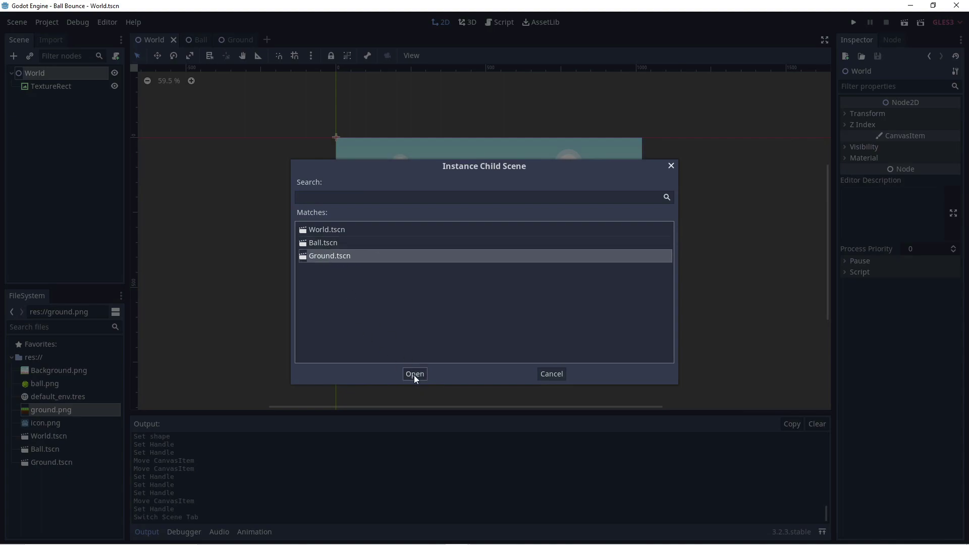
pyautogui.click(414, 374)
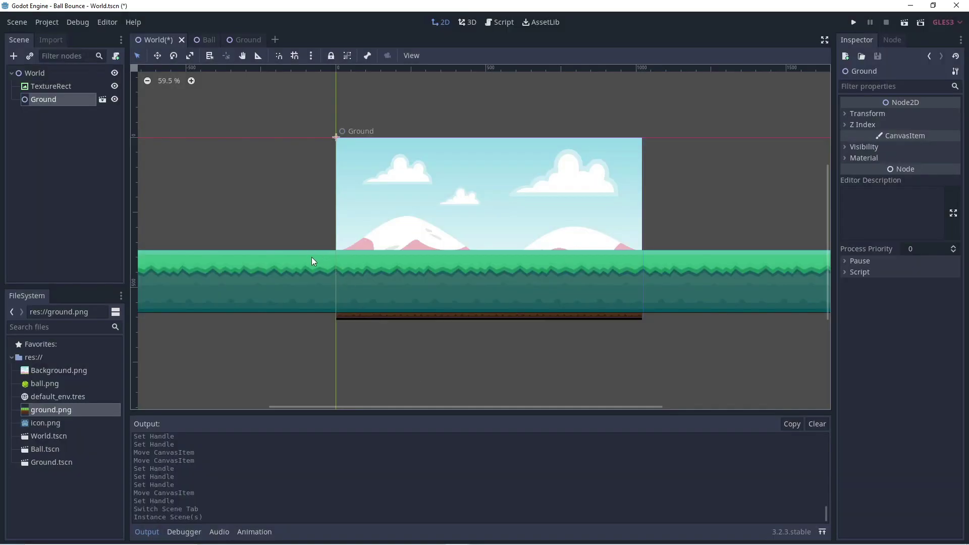
pyautogui.moveTo(312, 257)
pyautogui.mouseDown()
pyautogui.moveTo(301, 307)
pyautogui.moveTo(324, 350)
pyautogui.moveTo(329, 304)
pyautogui.mouseUp()
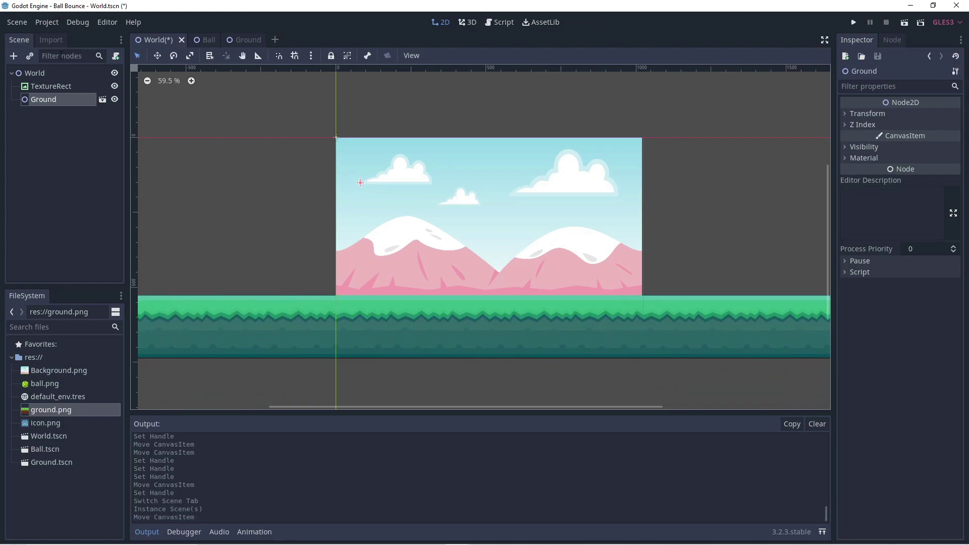
# Instance Ball.tscn as another child of World.
pyautogui.click(31, 57)
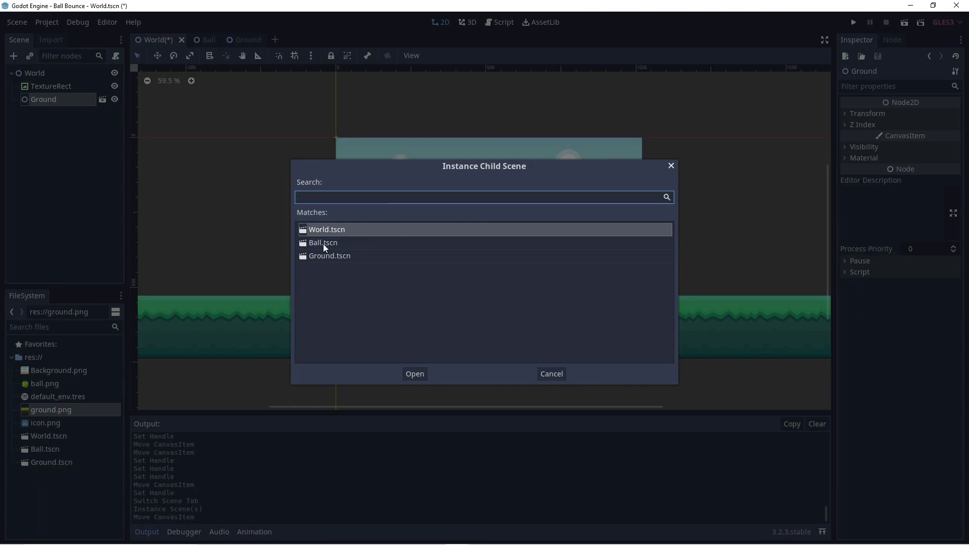
pyautogui.click(322, 243)
pyautogui.click(415, 374)
# Place the ball high in the sky and run the game with World.tscn as main scene.
pyautogui.moveTo(377, 178); pyautogui.dragTo(511, 162)
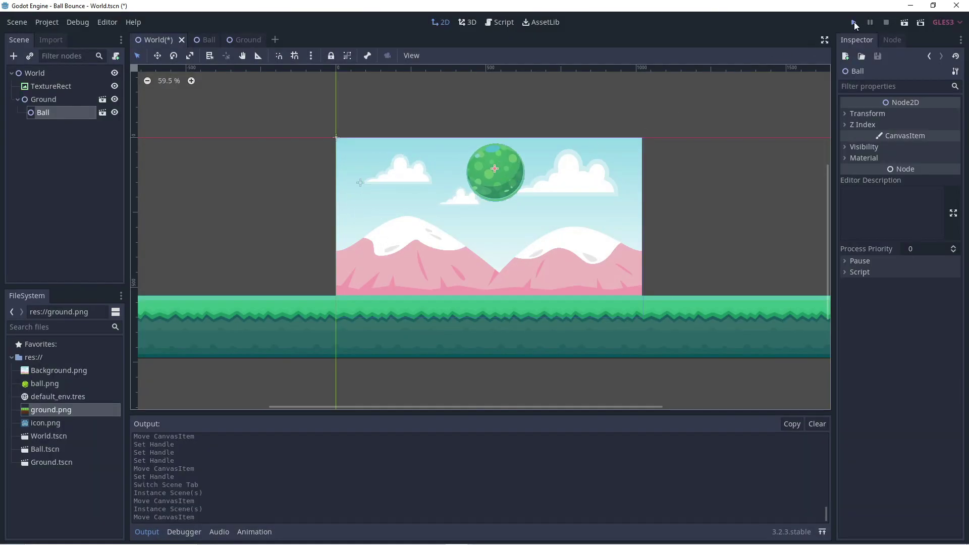
pyautogui.click(854, 23)
pyautogui.click(434, 292)
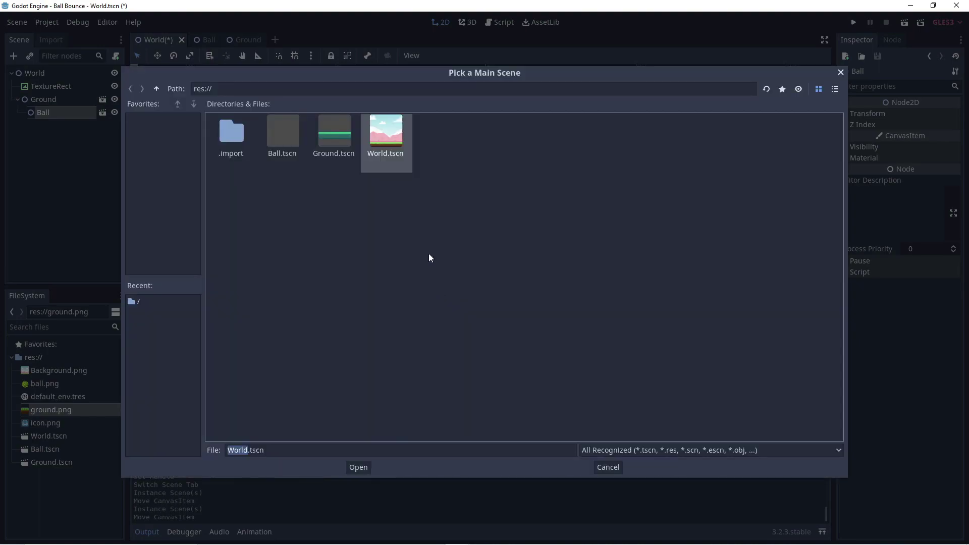
pyautogui.click(359, 468)
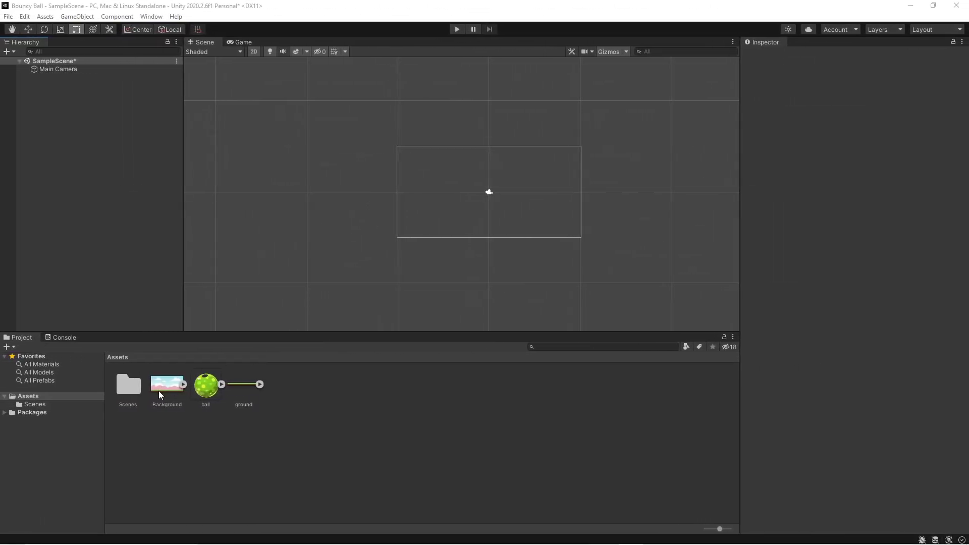
# Add Background, ground and ball sprites to the Unity scene, with ground and ball at Order in Layer 1.
pyautogui.moveTo(159, 390); pyautogui.dragTo(481, 169)
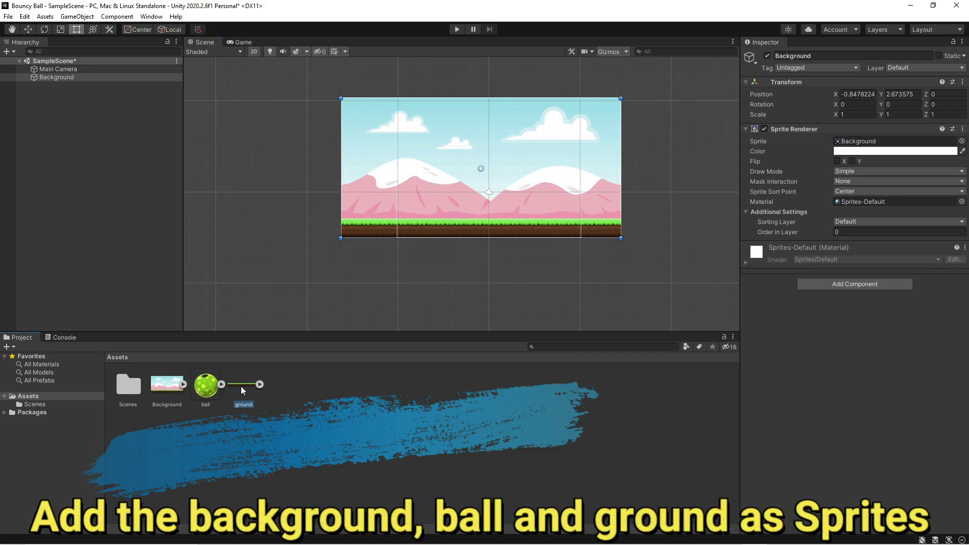
pyautogui.moveTo(241, 387); pyautogui.dragTo(483, 228)
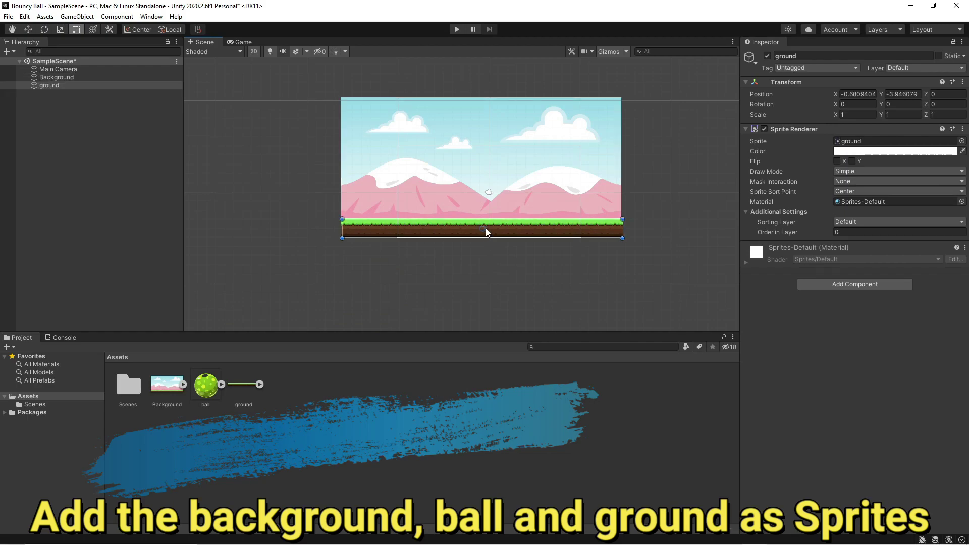
pyautogui.click(837, 232)
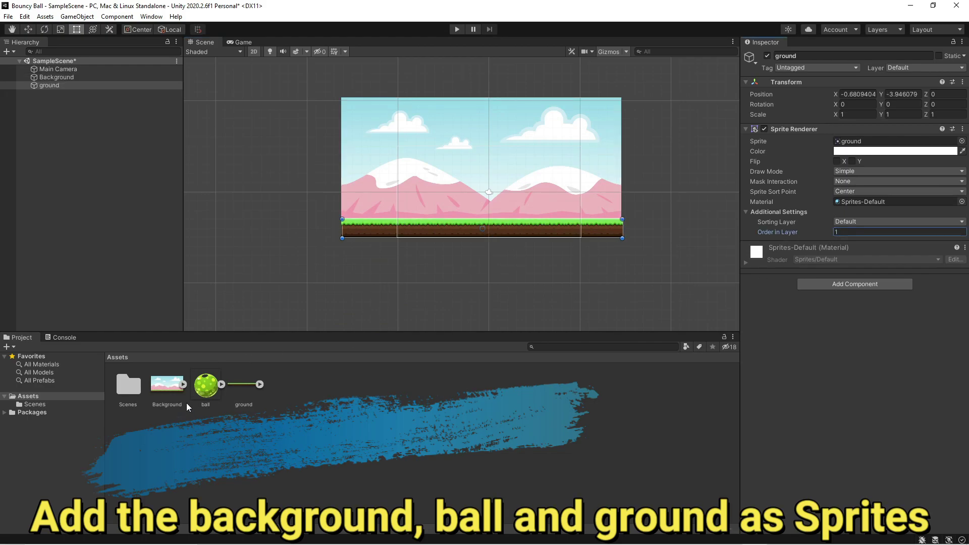
pyautogui.write('1')
pyautogui.moveTo(205, 388); pyautogui.dragTo(487, 169)
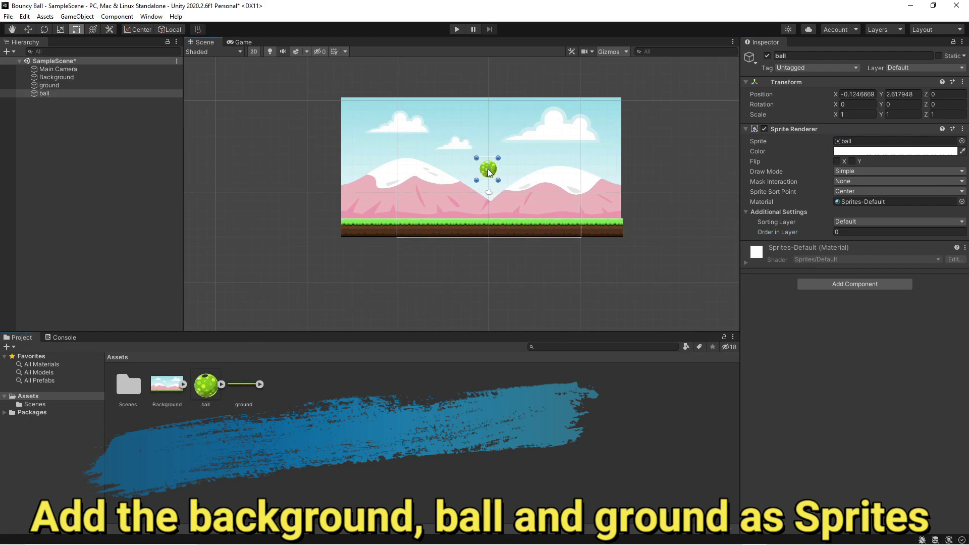
pyautogui.click(837, 233)
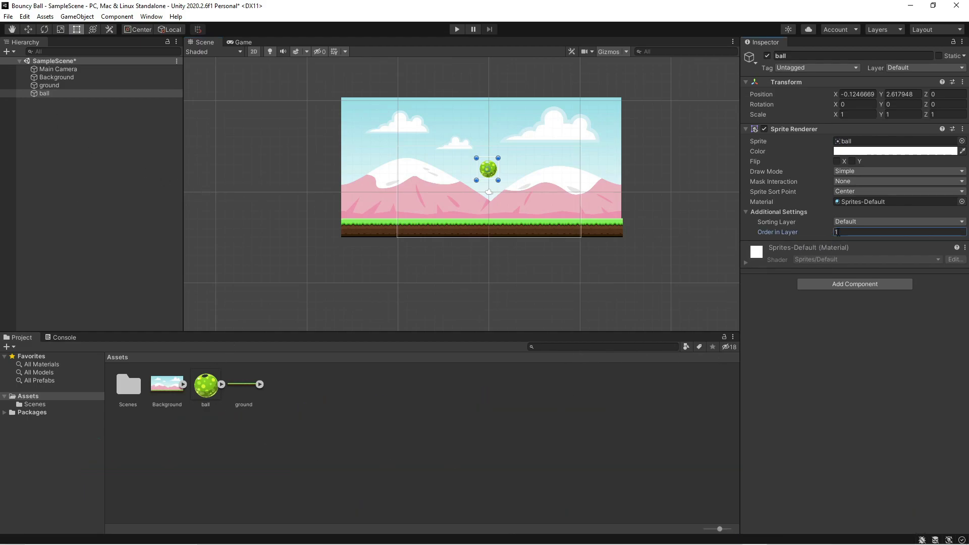
# Add a Rigidbody 2D component to the ball.
pyautogui.write('1')
pyautogui.click(838, 286)
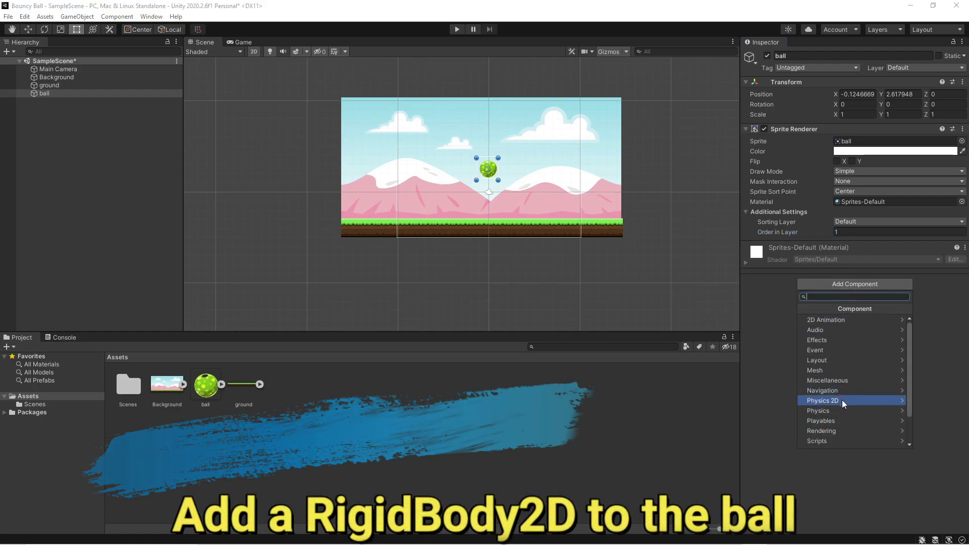
pyautogui.click(902, 404)
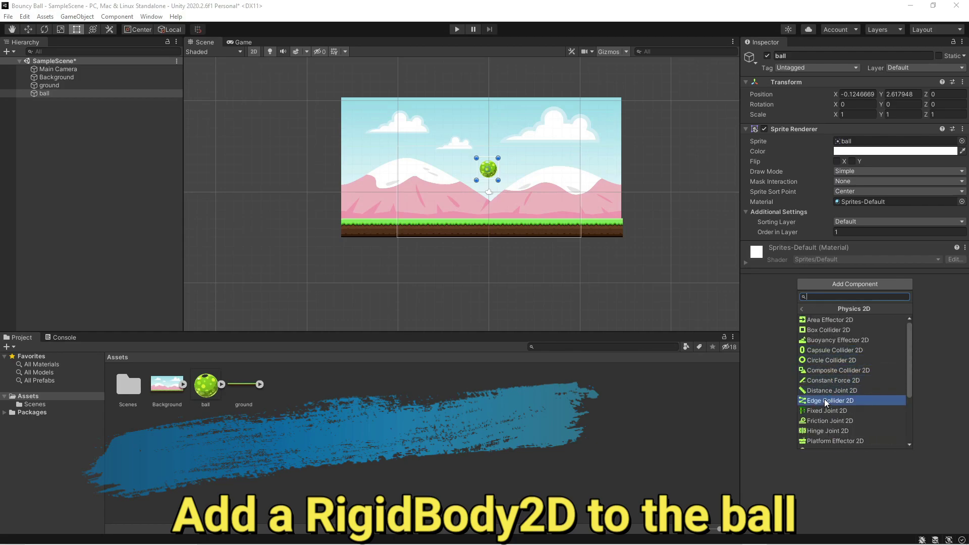
pyautogui.scroll(-3, 825, 400)
pyautogui.click(833, 420)
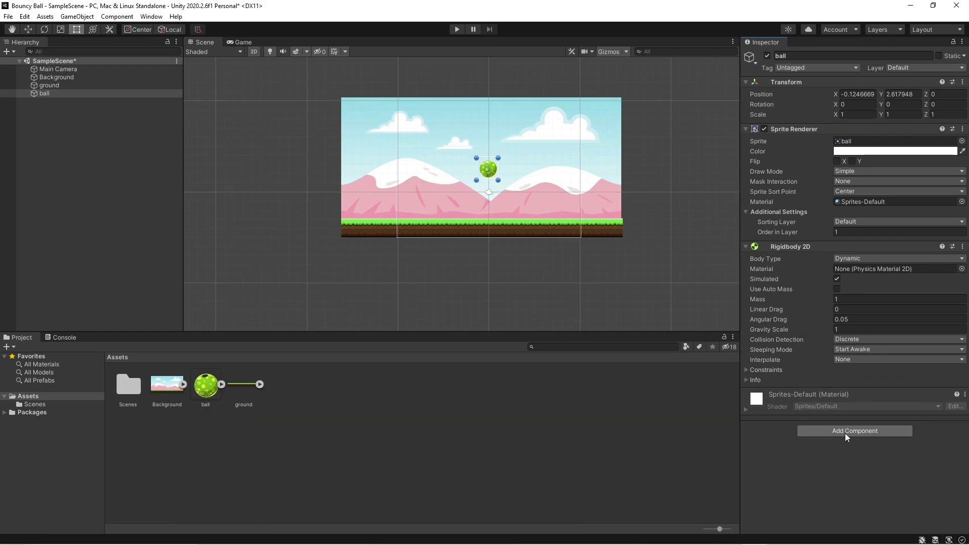
# Add a Circle Collider 2D to the ball and shrink it to radius 1.036108 to fit the sprite.
pyautogui.click(845, 433)
pyautogui.scroll(-2, 842, 434)
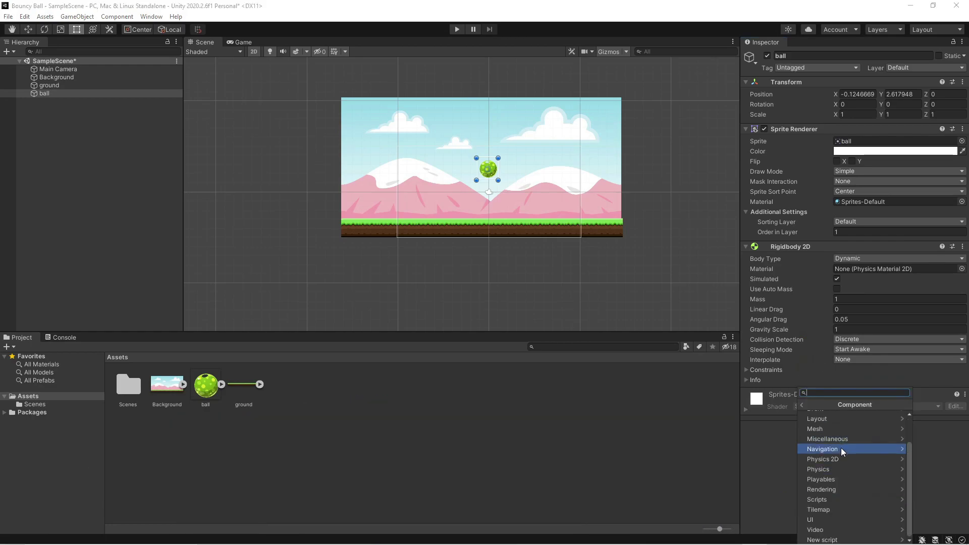
pyautogui.click(844, 458)
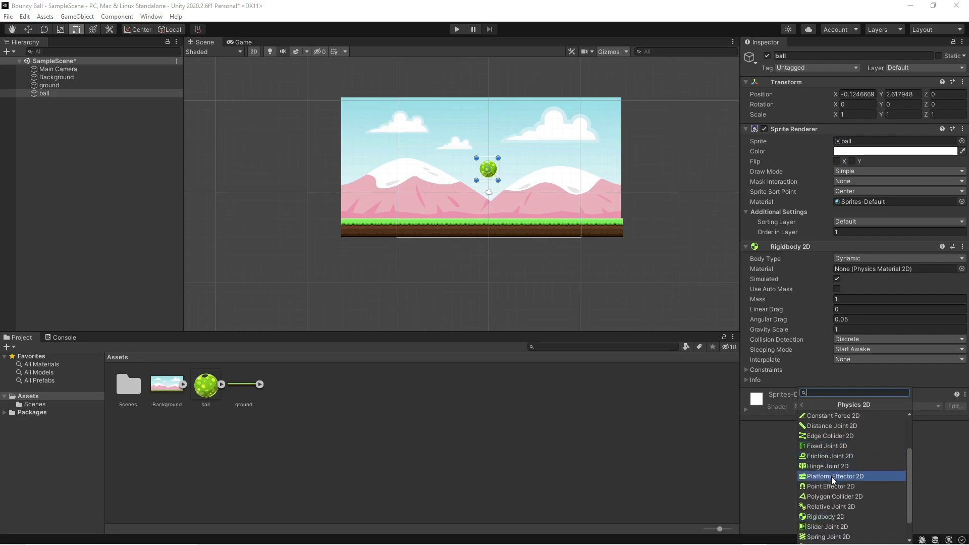
pyautogui.scroll(2, 825, 463)
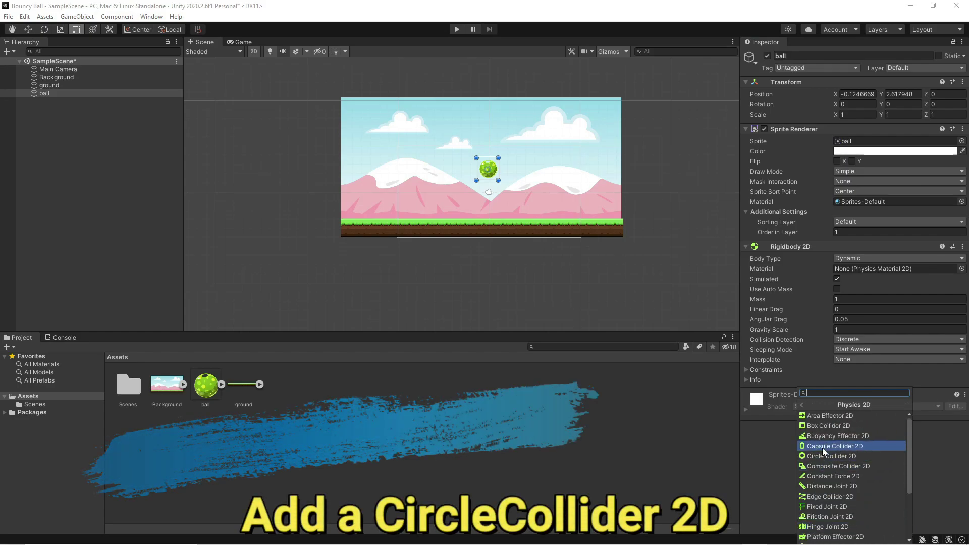
pyautogui.click(839, 456)
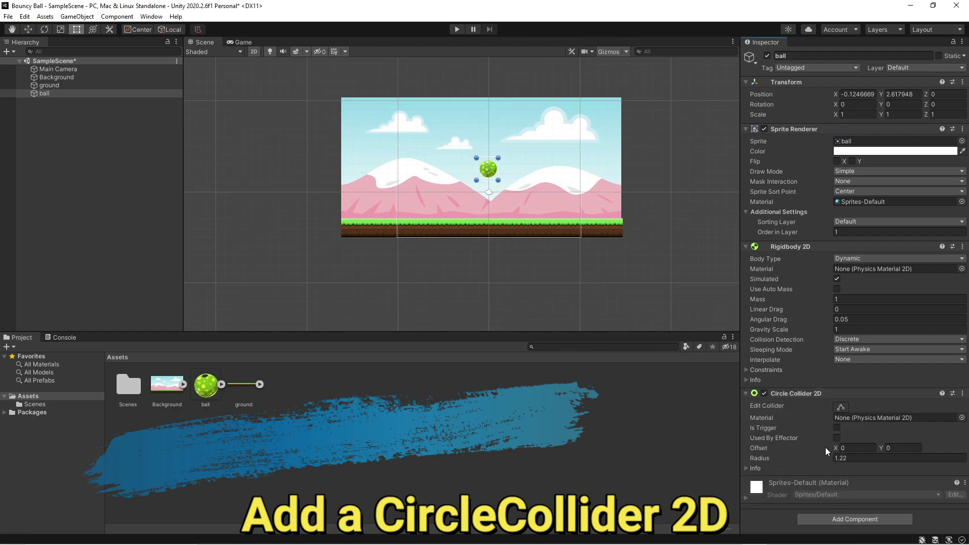
pyautogui.scroll(10, 493, 170)
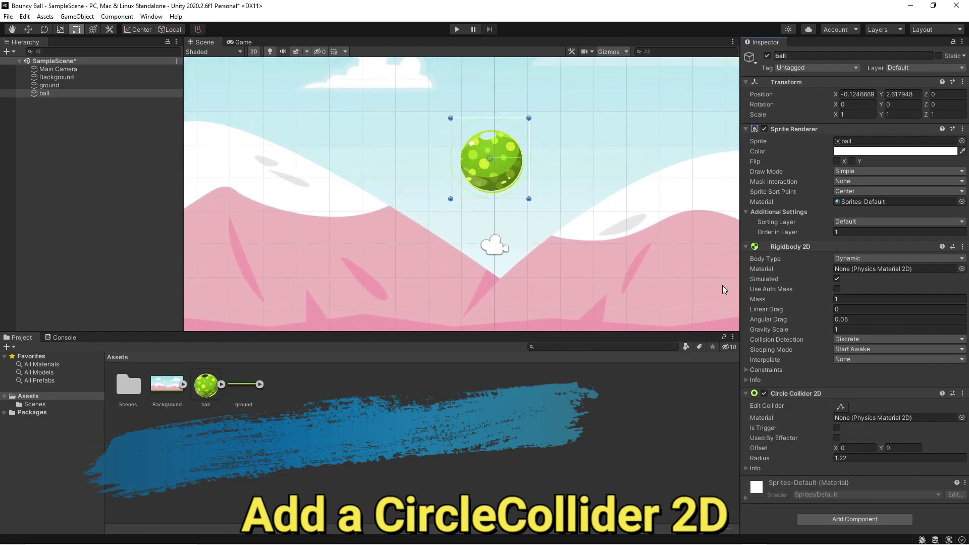
pyautogui.click(841, 407)
pyautogui.moveTo(491, 118); pyautogui.dragTo(493, 131)
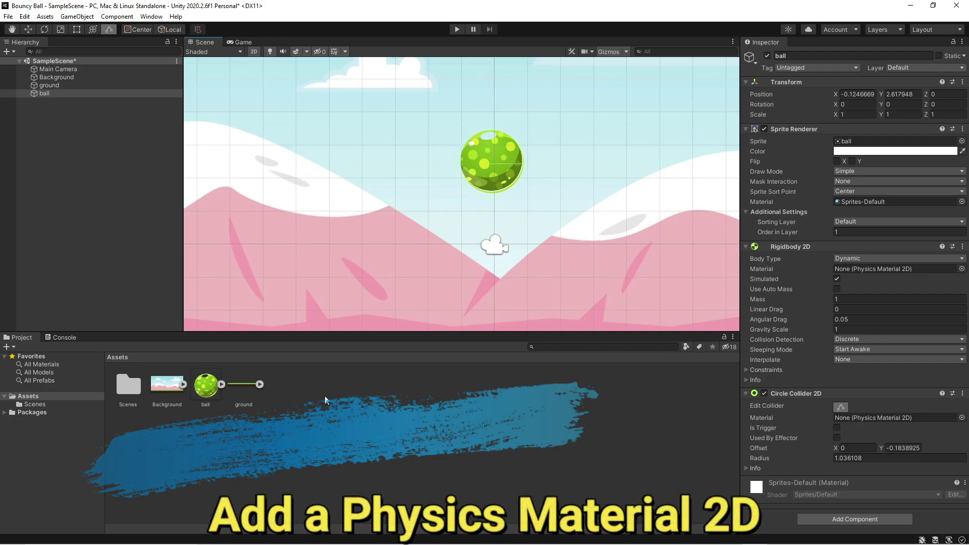
# Create a Physics Material 2D asset named 'Bouncy Ball Material'.
pyautogui.rightClick(301, 396)
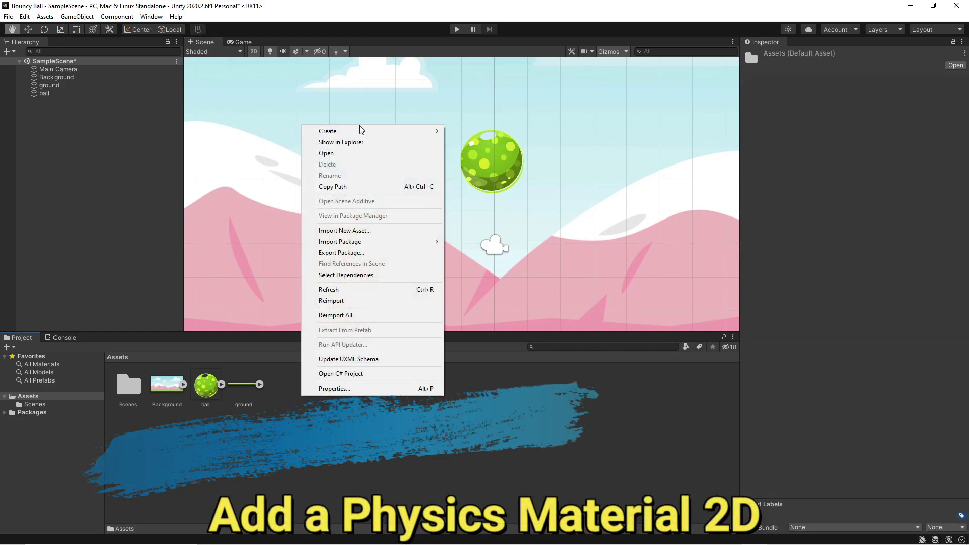
pyautogui.moveTo(409, 136)
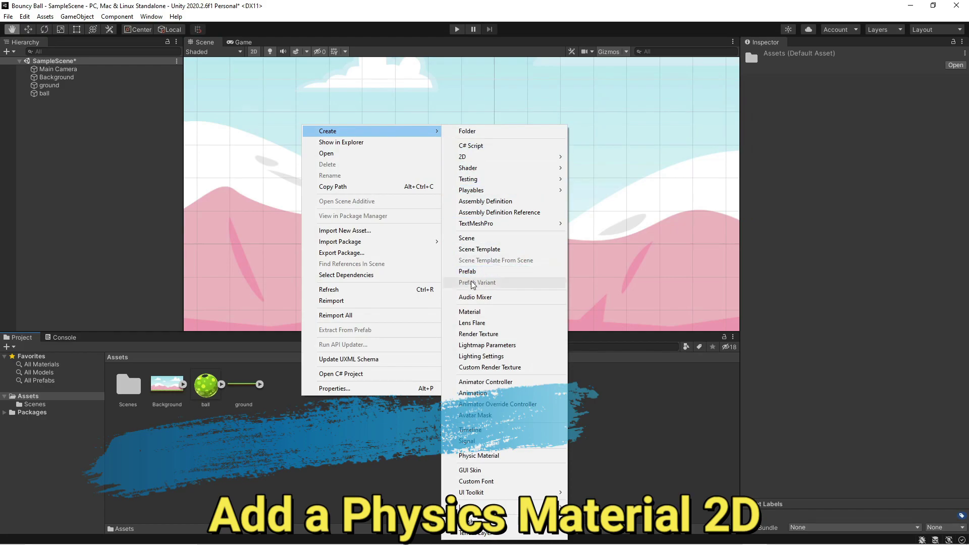
pyautogui.moveTo(519, 158)
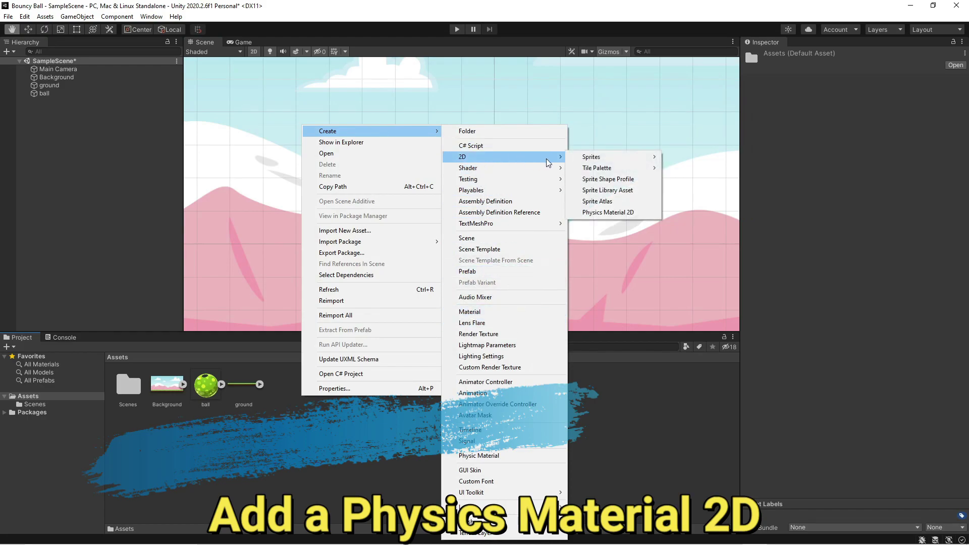
pyautogui.click(626, 213)
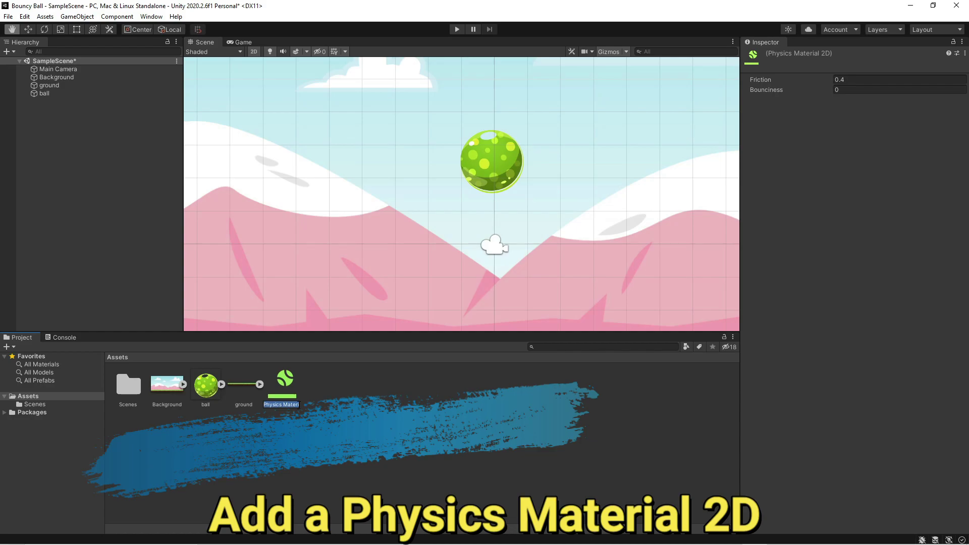
pyautogui.write('B')
pyautogui.write('ouncy Ball M')
pyautogui.write('aterial')
pyautogui.press('Return')
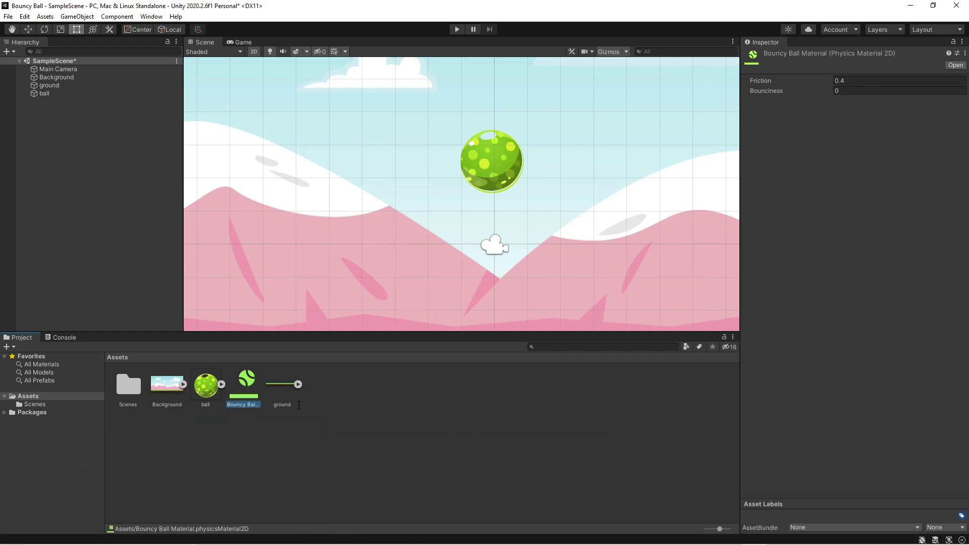
# Set its bounciness to 1, assign it to the ball's collider, and make collision detection Continuous.
pyautogui.click(836, 92)
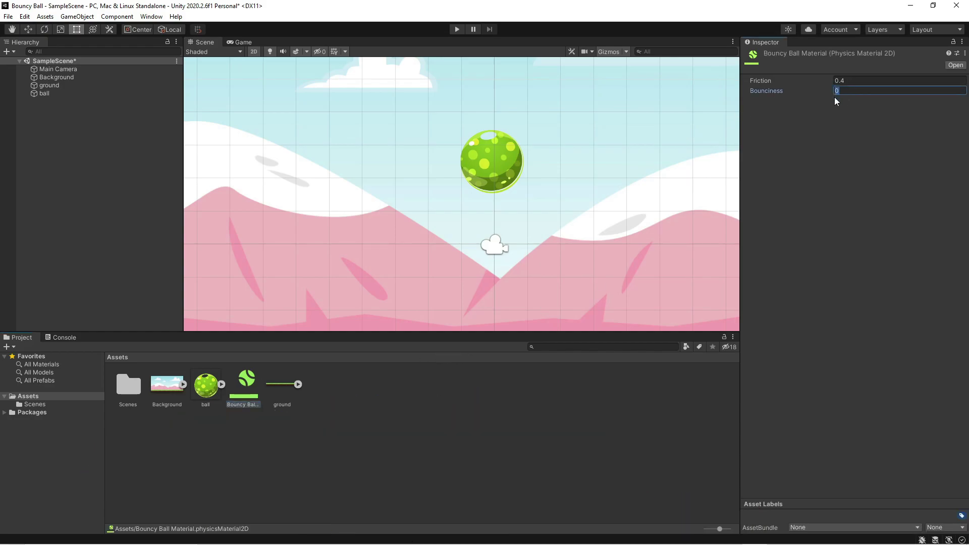
pyautogui.click(45, 94)
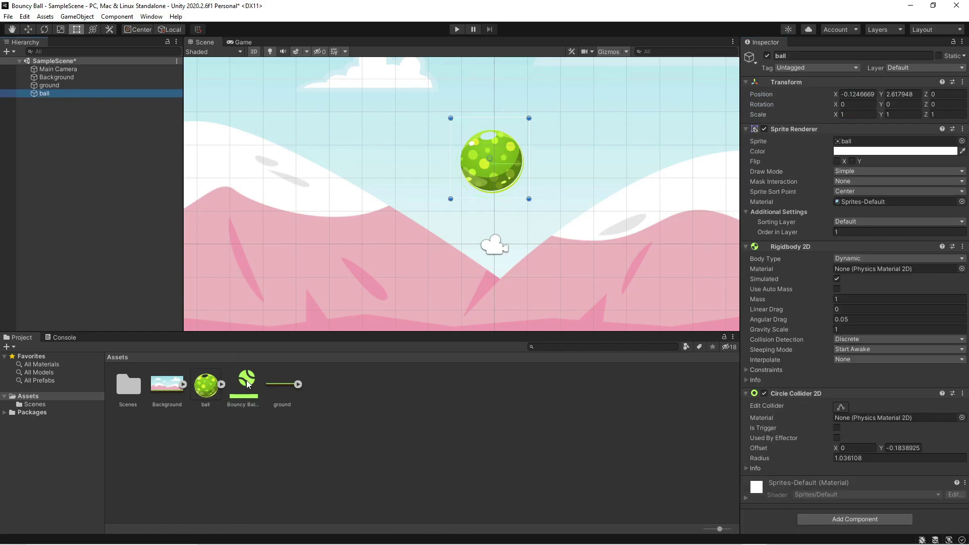
pyautogui.moveTo(248, 384); pyautogui.dragTo(871, 417)
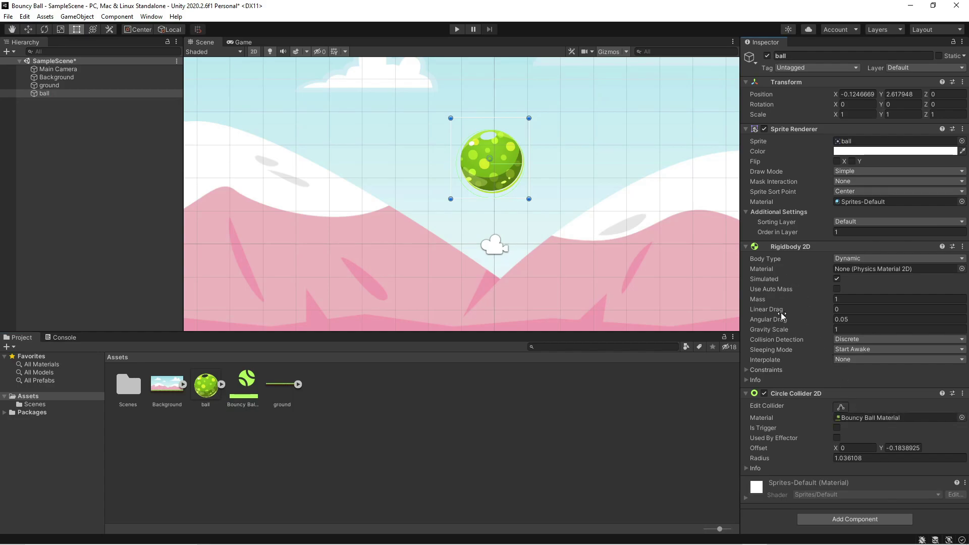
pyautogui.click(890, 341)
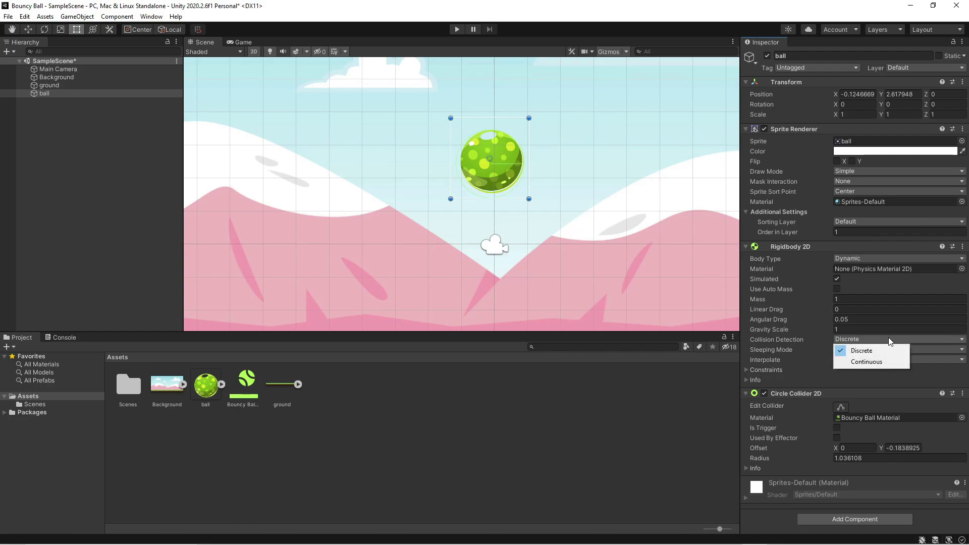
pyautogui.click(868, 362)
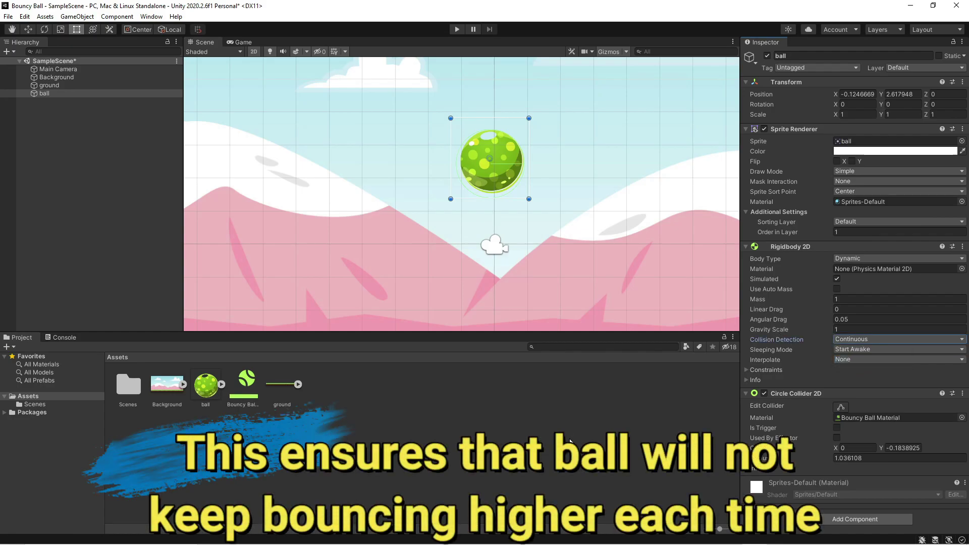
# Add a Box Collider 2D to the ground object, sized 30.79367 by 2.09 to match the strip.
pyautogui.click(277, 386)
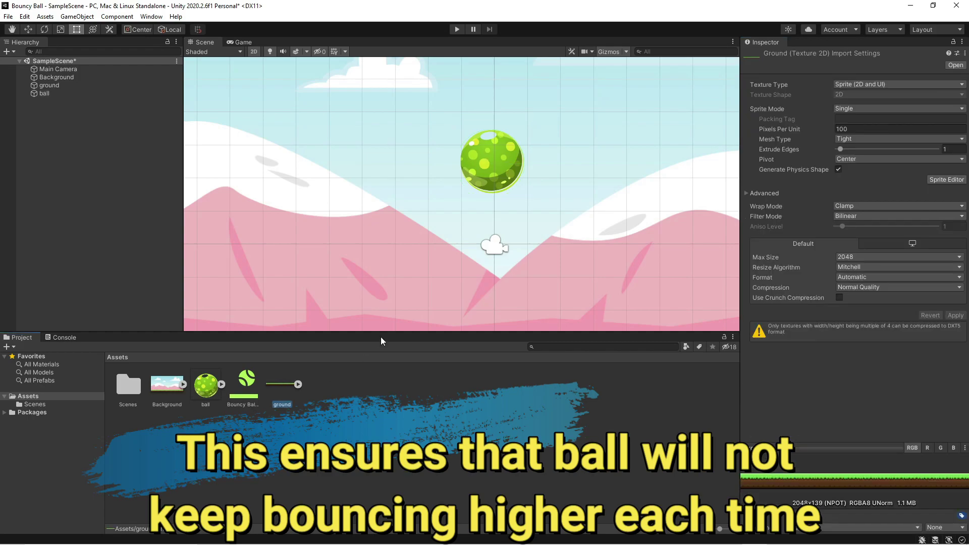
pyautogui.scroll(-3, 634, 239)
pyautogui.scroll(-2, 632, 247)
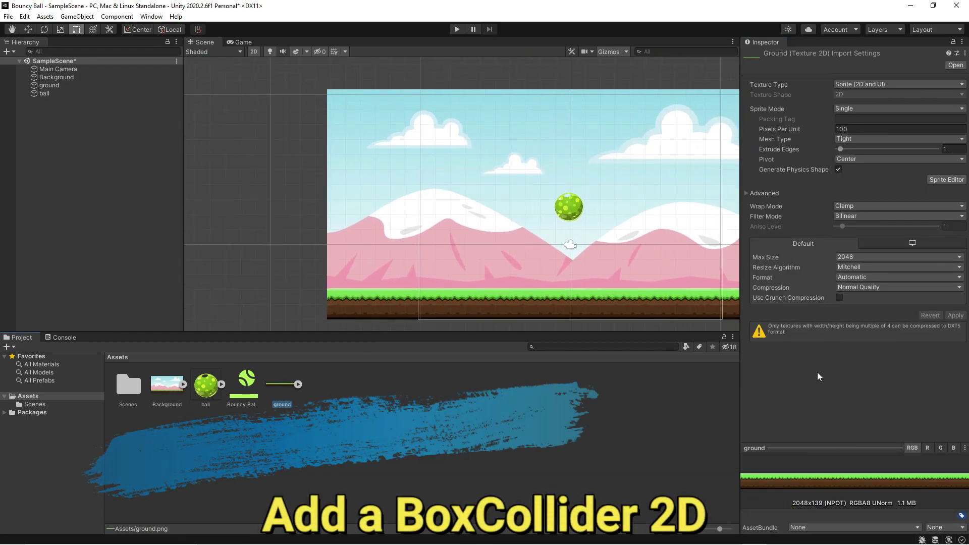
pyautogui.click(49, 85)
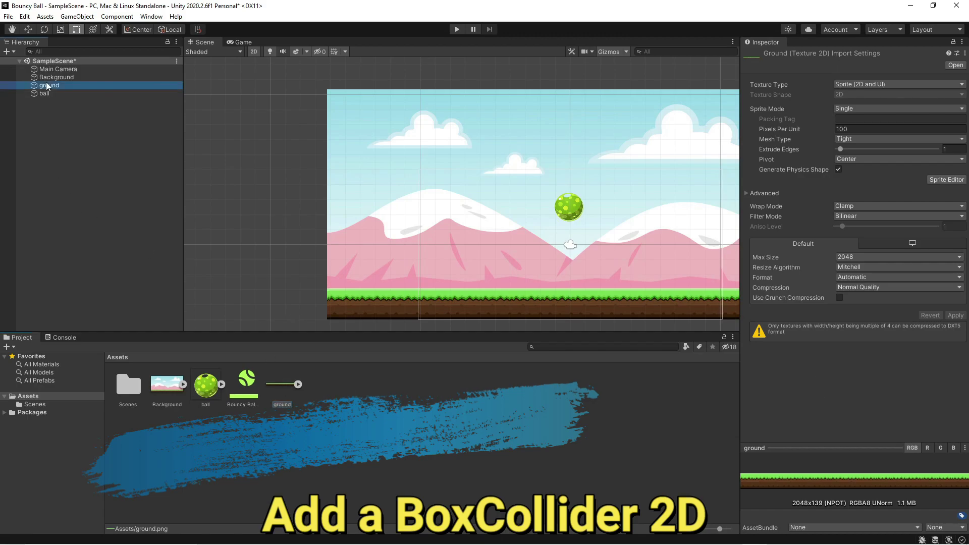
pyautogui.click(852, 283)
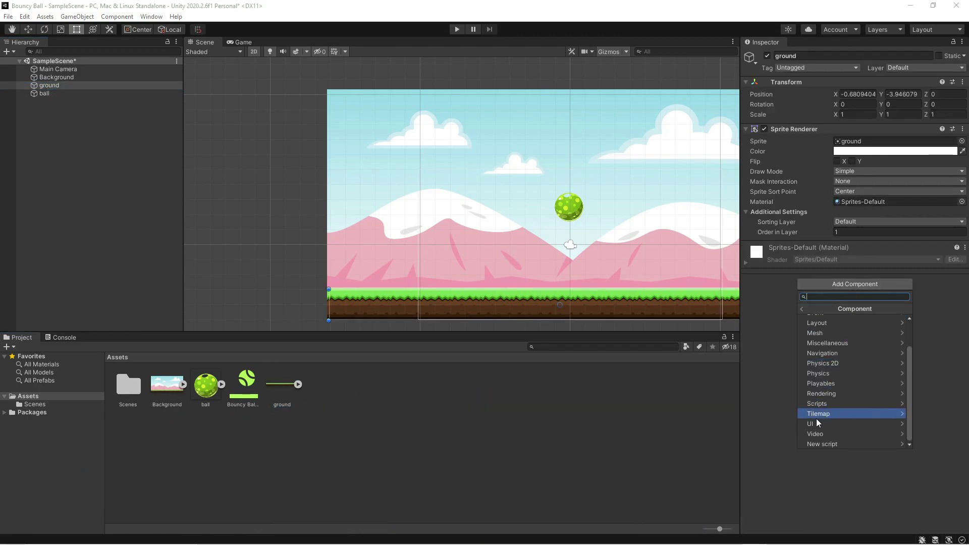
pyautogui.click(867, 363)
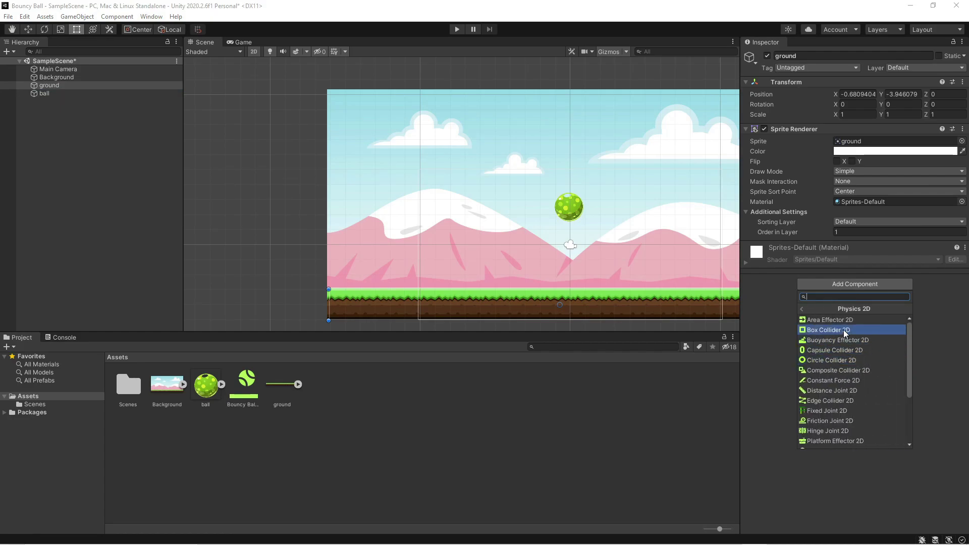
pyautogui.click(843, 330)
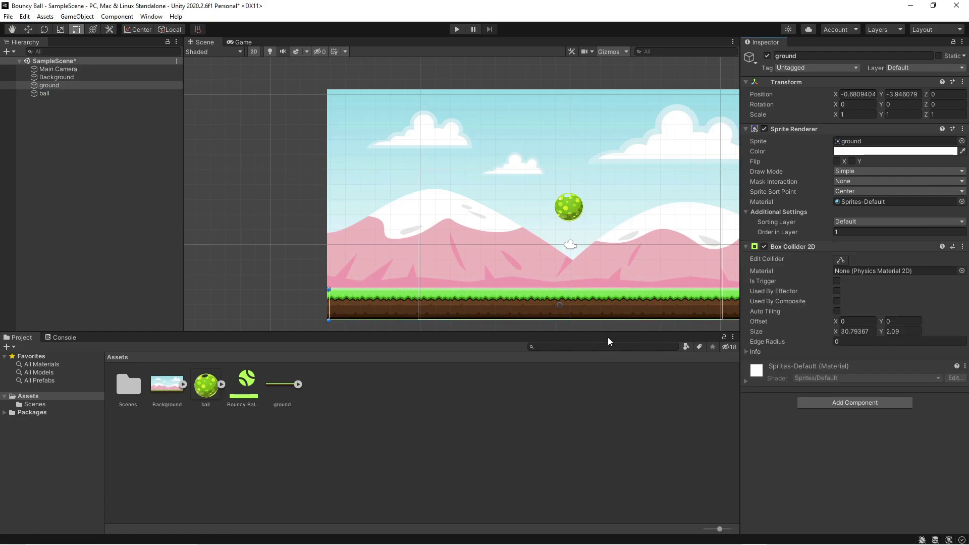
# Play the Unity scene to watch whether the ball falls and bounces on the ground.
pyautogui.click(457, 29)
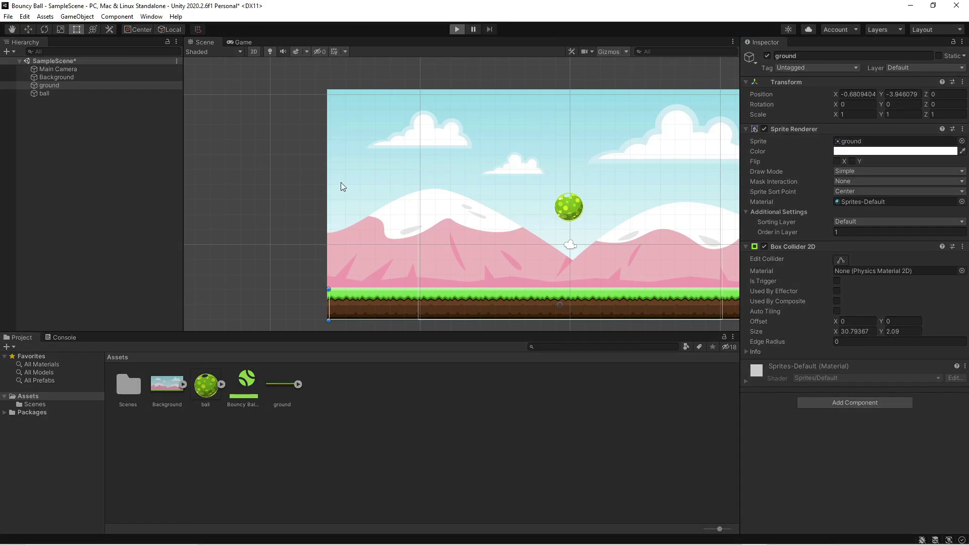